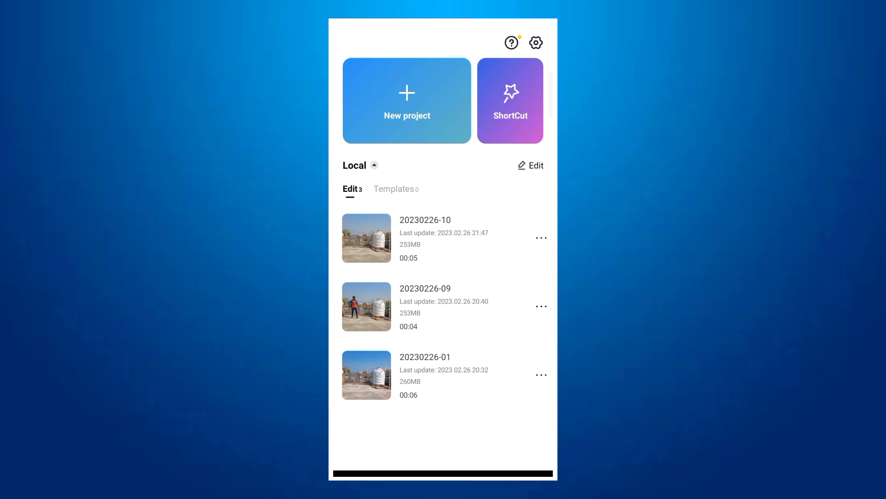
click(415, 238)
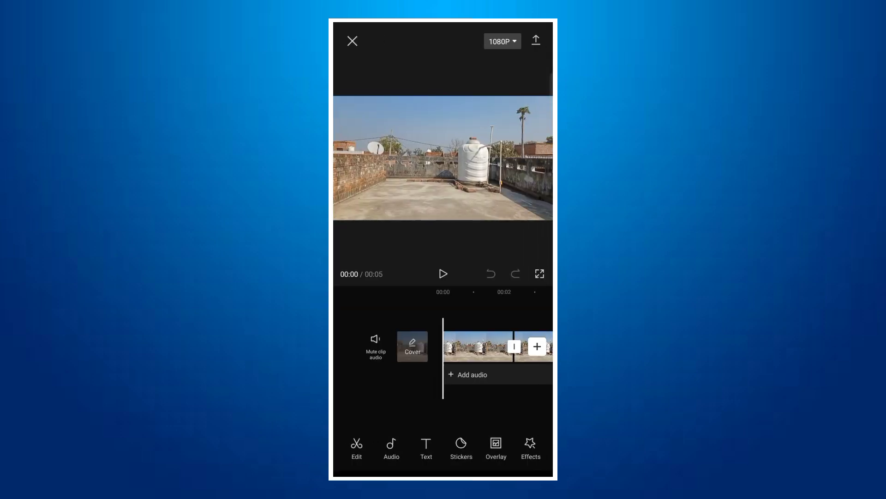
mouse_move(480, 346)
mouse_down()
mouse_move(399, 346)
mouse_move(485, 346)
mouse_move(402, 346)
mouse_move(420, 346)
mouse_up()
click(425, 347)
click(485, 347)
click(443, 411)
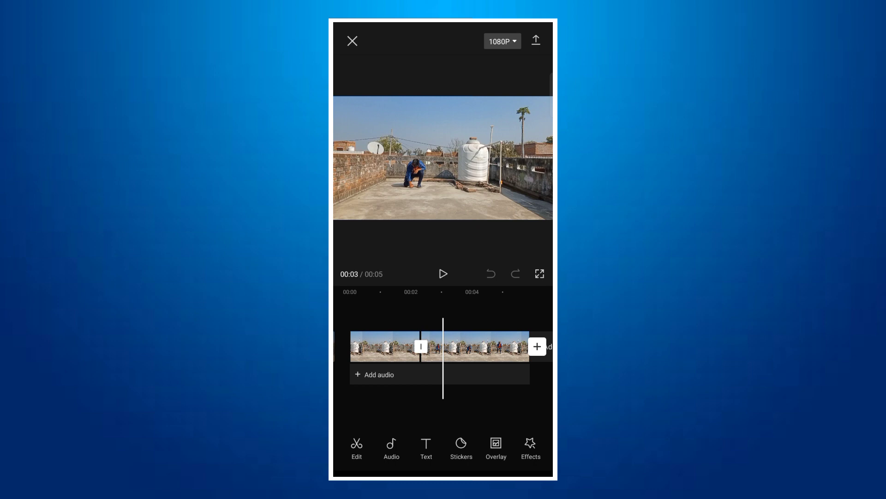
scroll(443, 346, up, 5)
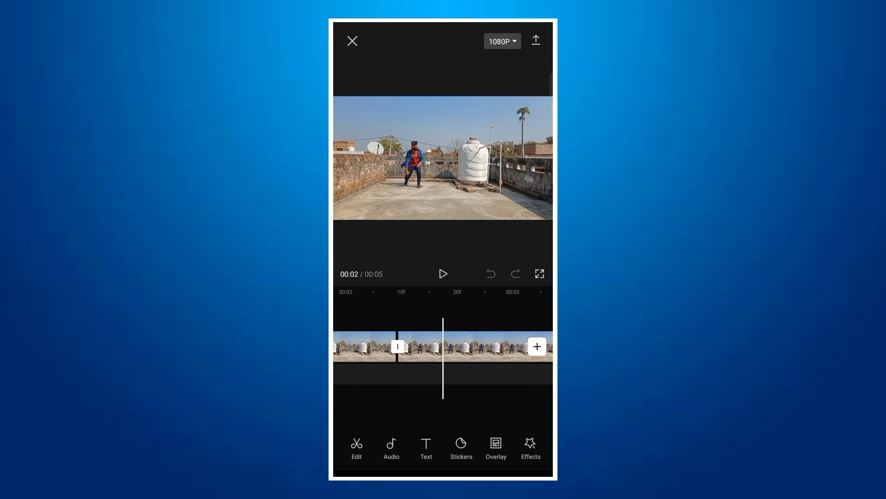
drag(443, 346, 435, 346)
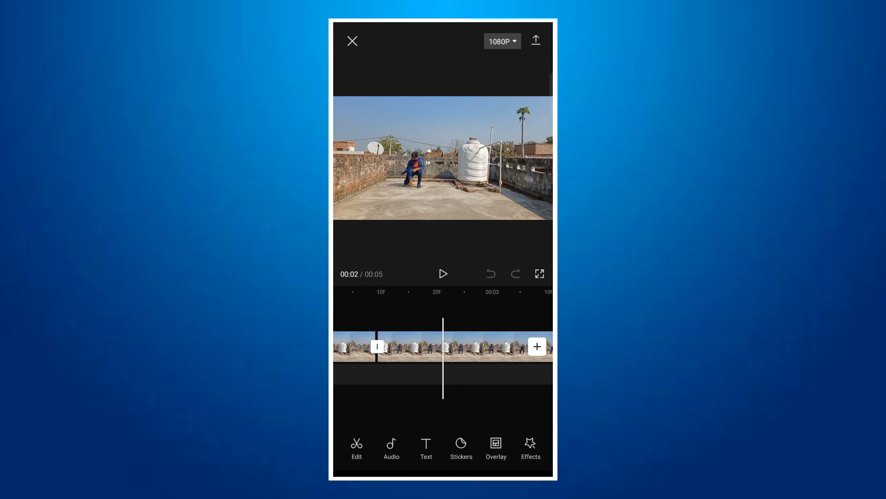
- Split the 3.6-second clip at the playhead and select the resulting 0.4-second piece
click(485, 346)
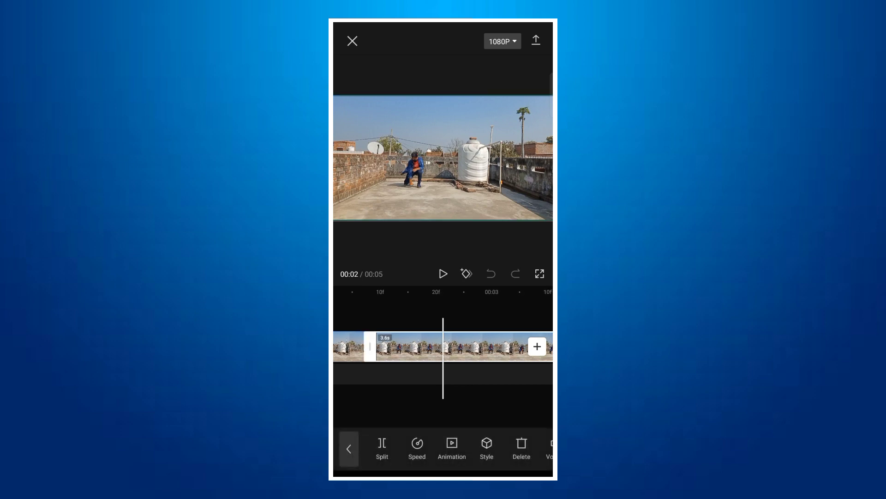
mouse_move(508, 448)
mouse_down()
mouse_move(429, 448)
mouse_move(508, 448)
mouse_up()
click(383, 447)
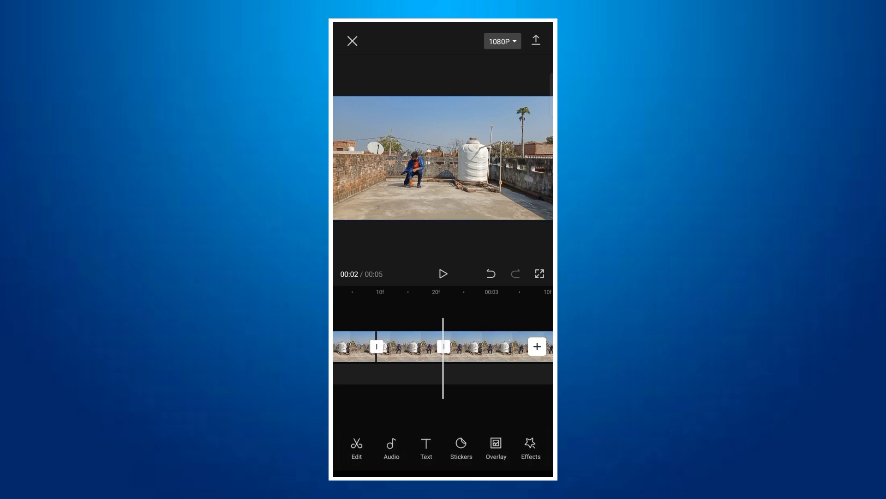
drag(443, 346, 464, 347)
click(429, 346)
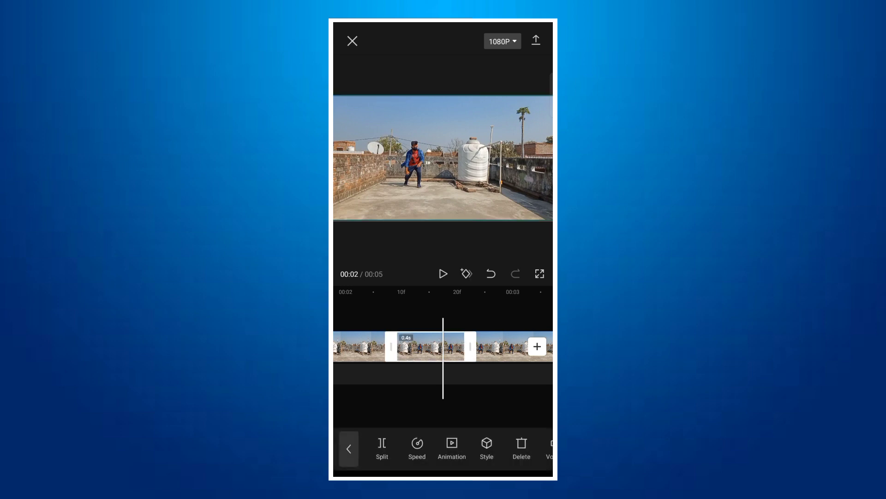
scroll(443, 448, right, 5)
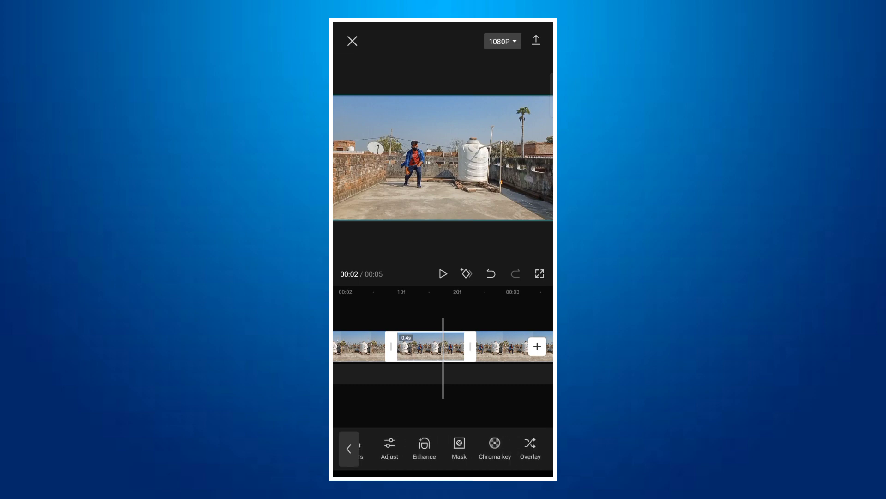
scroll(443, 448, left, 2)
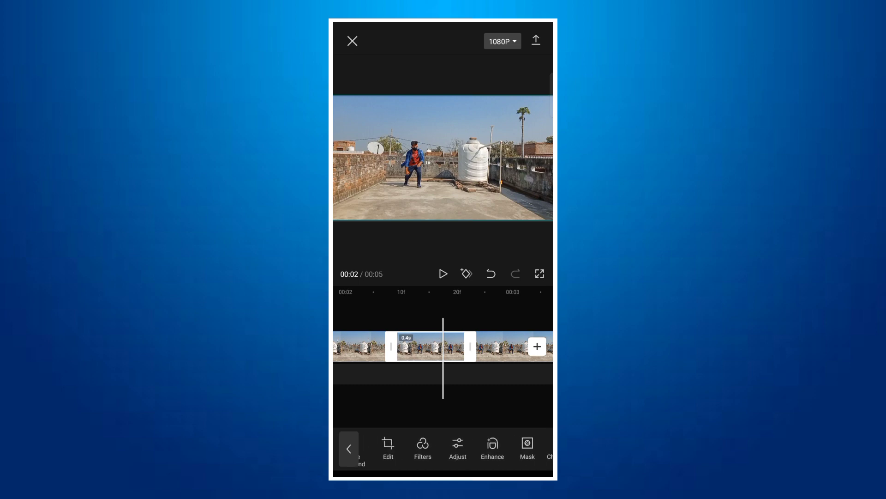
scroll(443, 448, left, 1)
scroll(443, 448, right, 3)
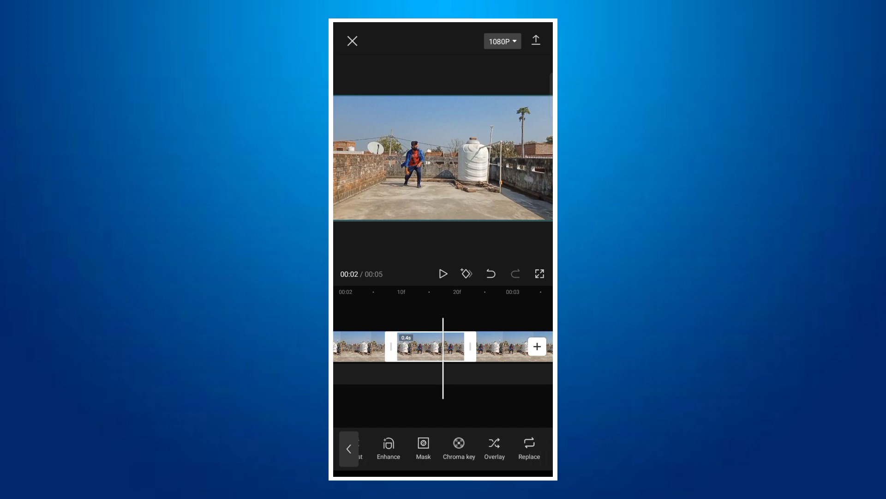
scroll(443, 448, right, 2)
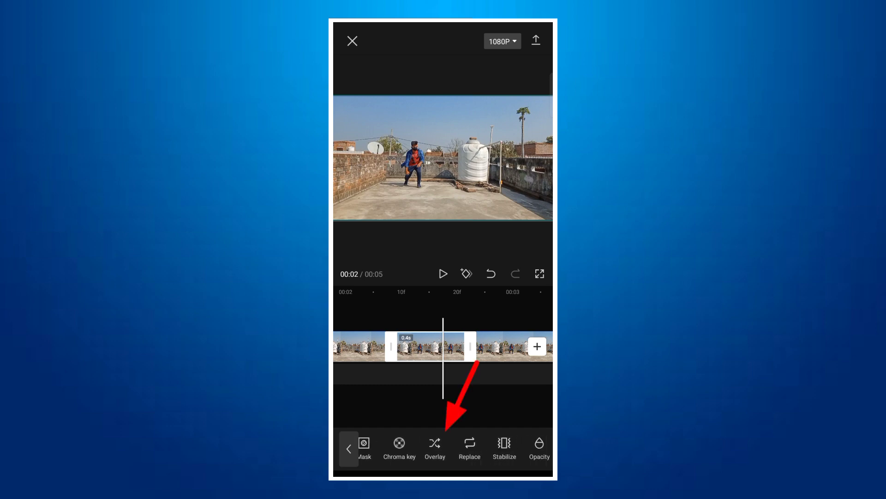
scroll(443, 448, left, 1)
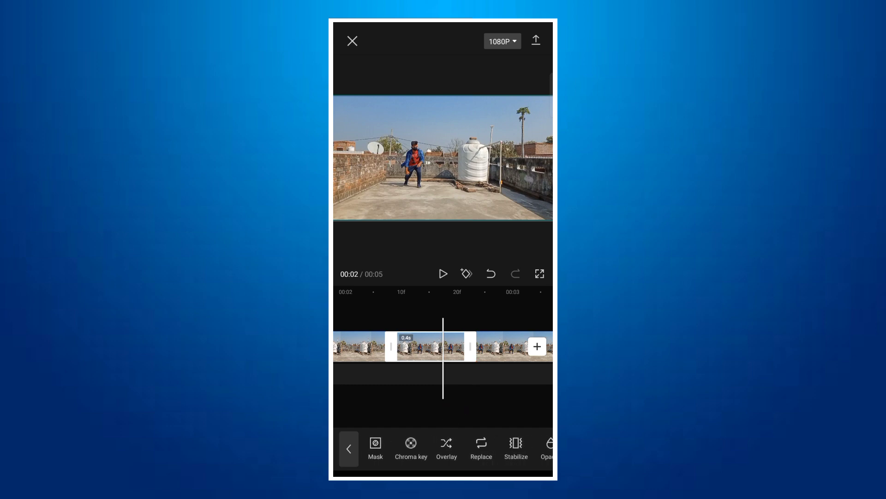
- Move the 0.4-second dance piece onto an overlay track and play back that section
click(446, 447)
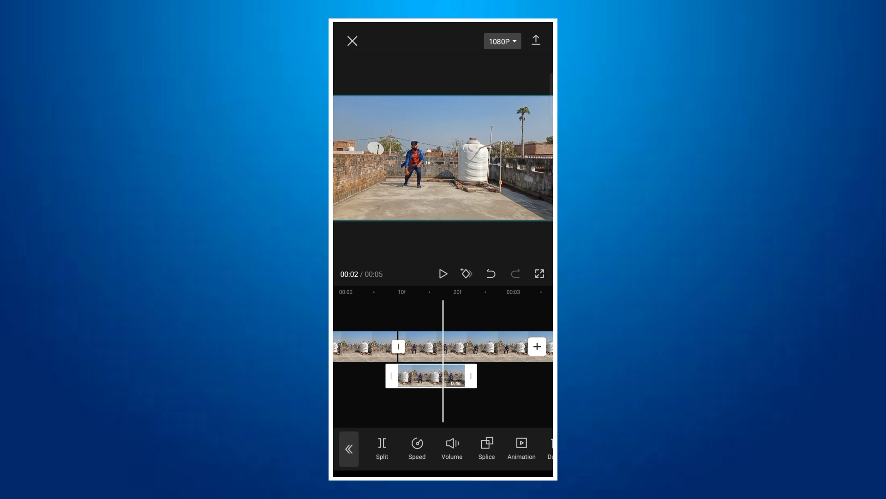
drag(432, 375, 364, 375)
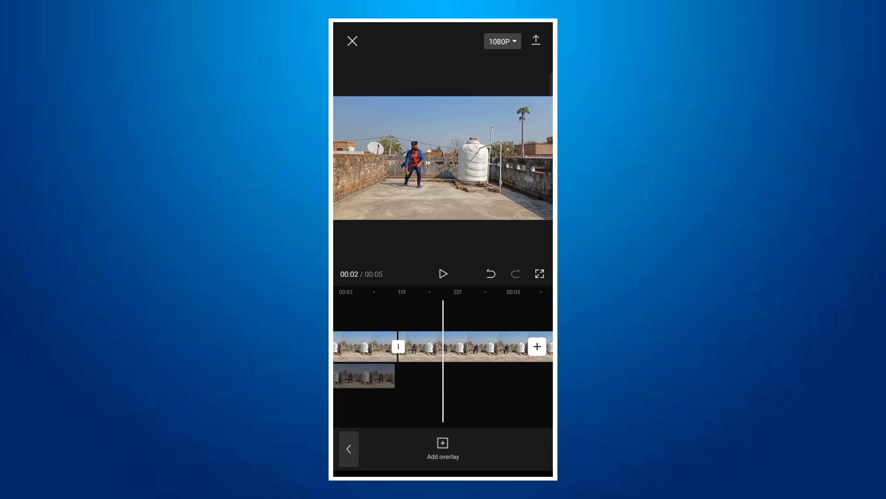
mouse_move(406, 351)
mouse_down()
mouse_move(473, 351)
mouse_move(394, 351)
mouse_move(513, 351)
mouse_up()
click(443, 274)
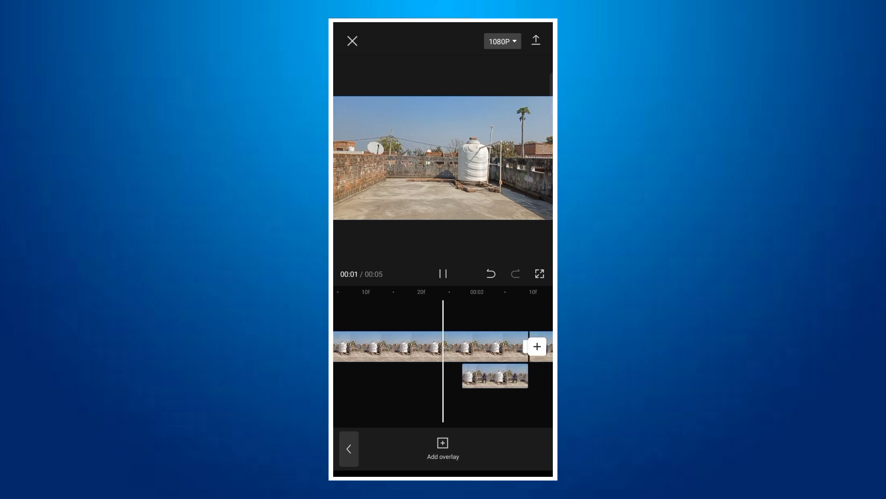
click(443, 274)
drag(370, 351, 478, 351)
click(443, 274)
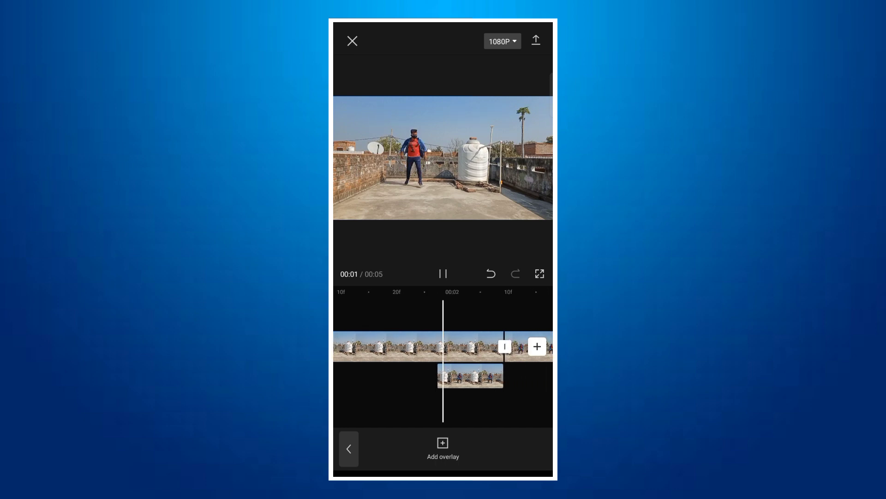
click(444, 274)
drag(370, 350, 447, 351)
- Remove the background from the dancer overlay piece
click(454, 375)
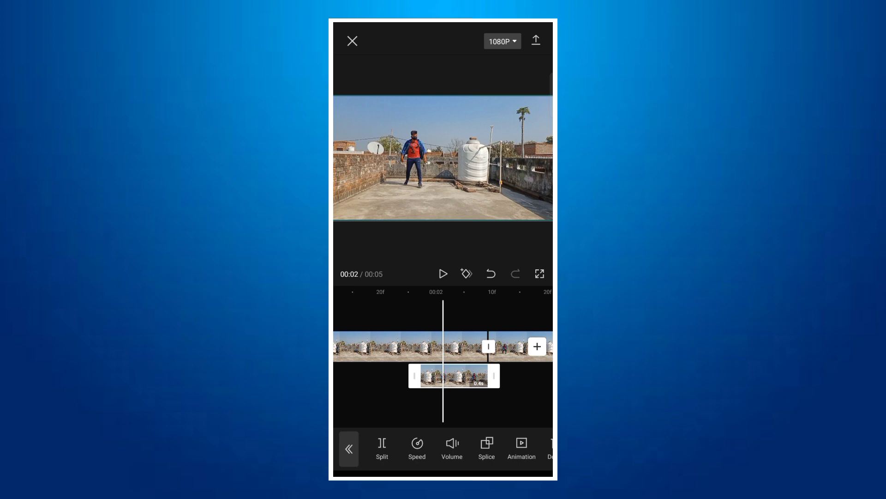
drag(508, 448, 386, 447)
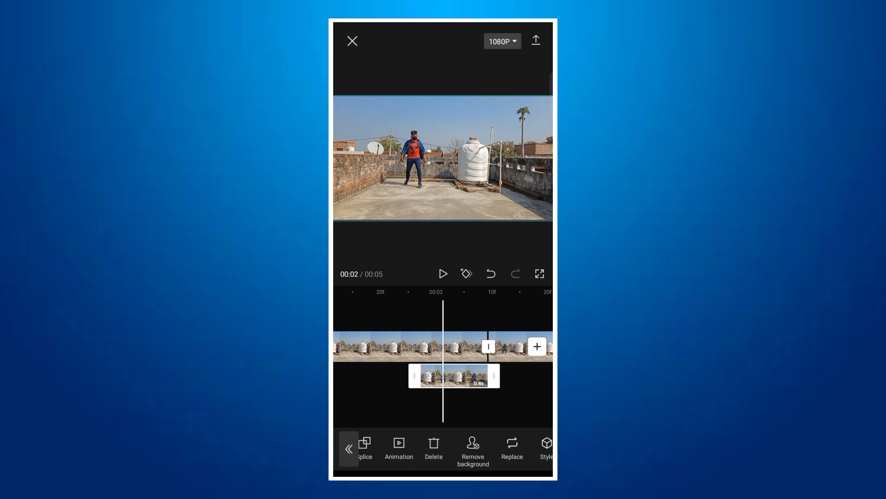
click(473, 446)
click(473, 447)
drag(443, 350, 440, 351)
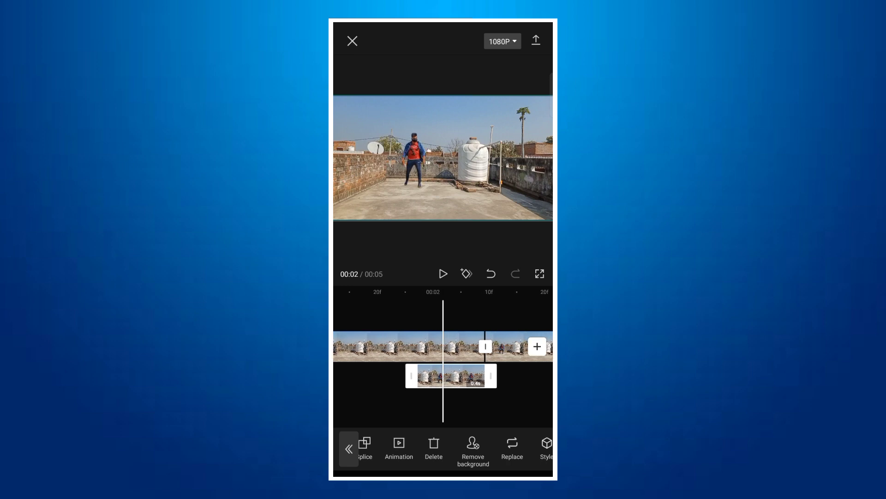
- Add two keyframes to the dancer overlay and drag the copy upward at the second one
click(443, 401)
mouse_move(360, 402)
mouse_down()
mouse_move(443, 402)
mouse_move(392, 401)
mouse_up()
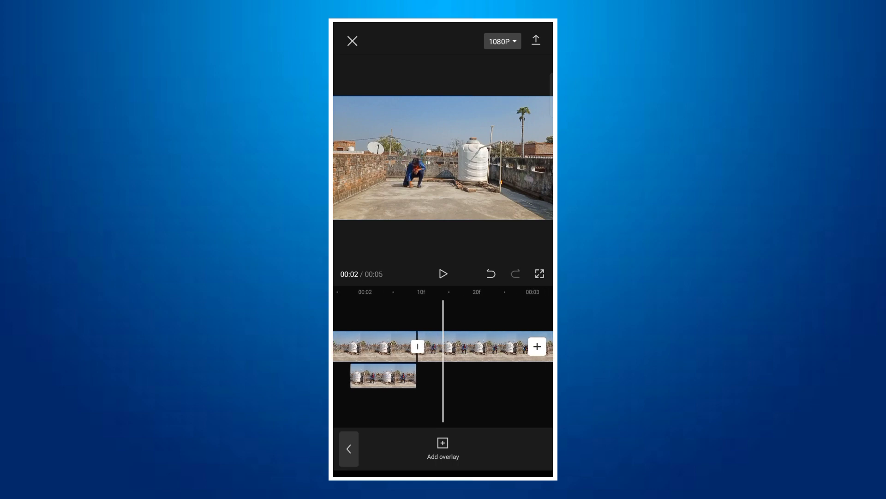
click(383, 375)
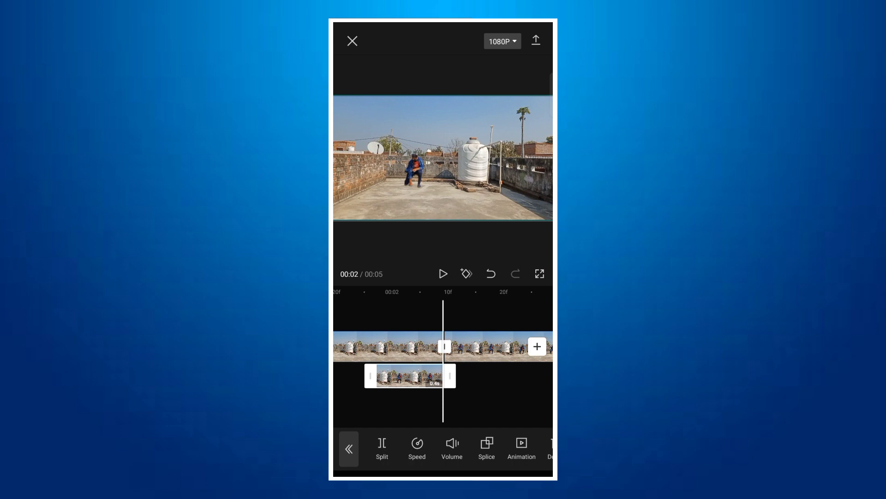
click(466, 273)
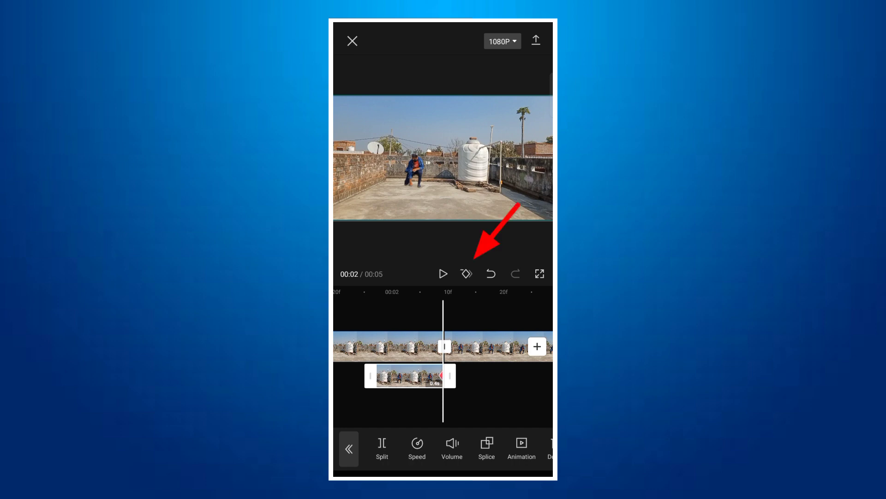
scroll(443, 360, left, 2)
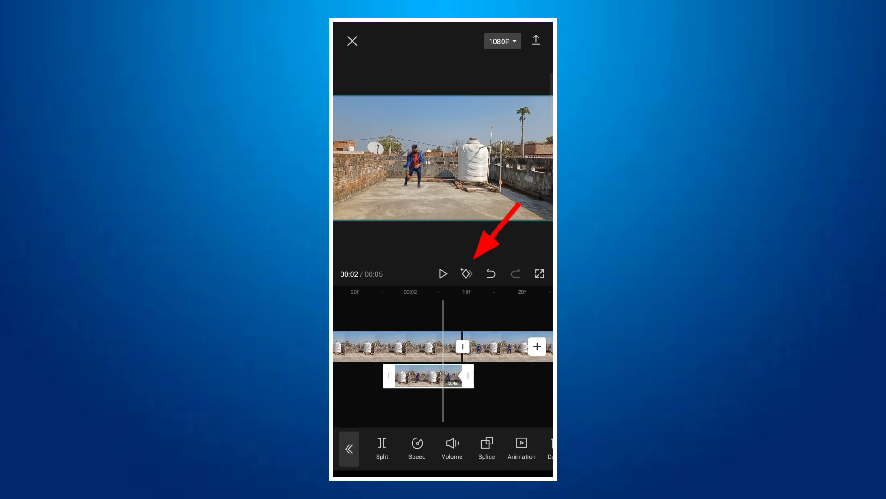
click(467, 273)
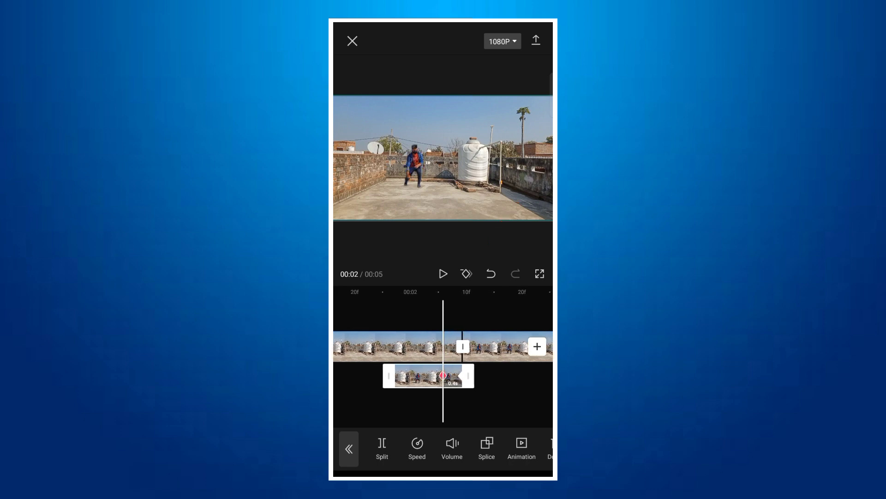
drag(414, 166, 414, 70)
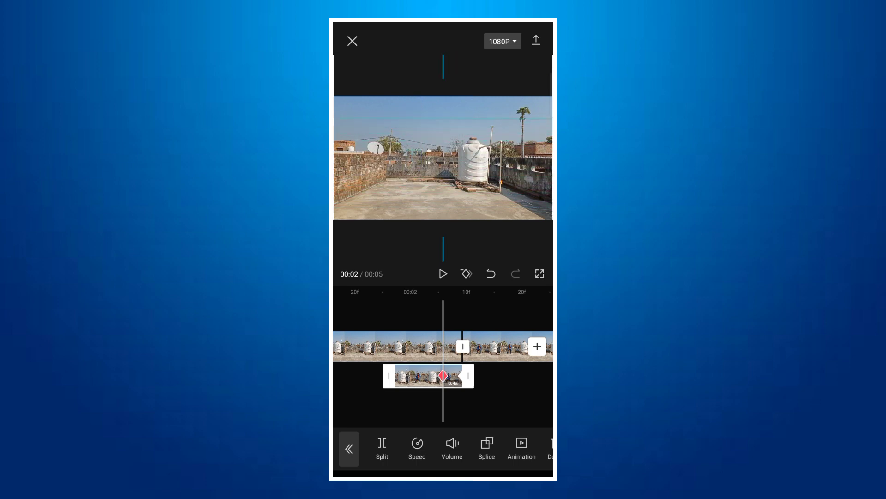
- Play back the keyframed overlay motion twice from just before the overlay
click(443, 406)
drag(369, 347, 482, 346)
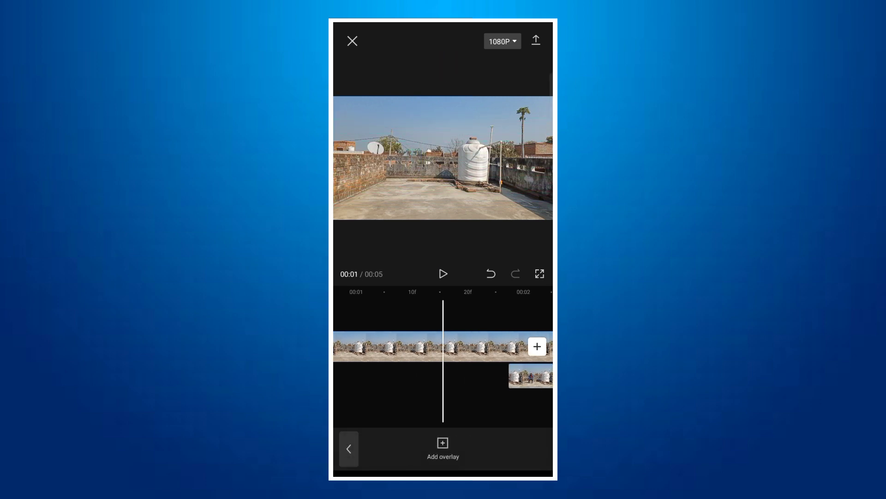
click(443, 273)
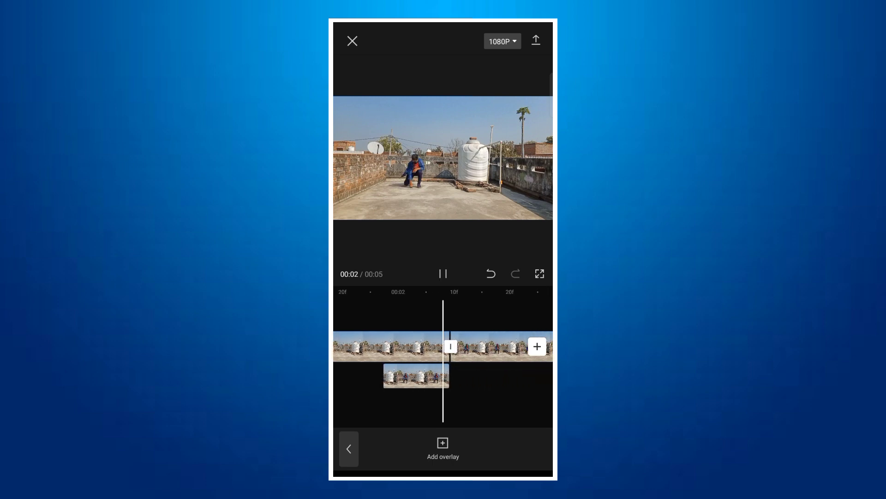
click(443, 273)
drag(351, 346, 544, 346)
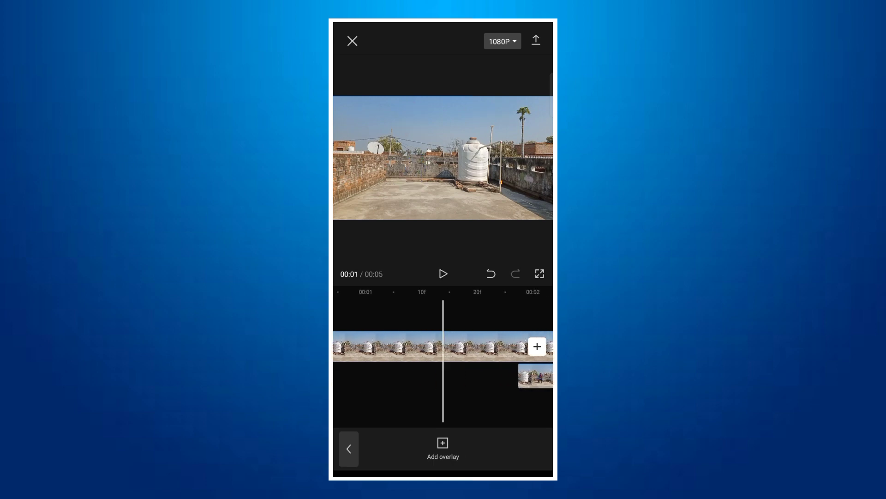
click(443, 273)
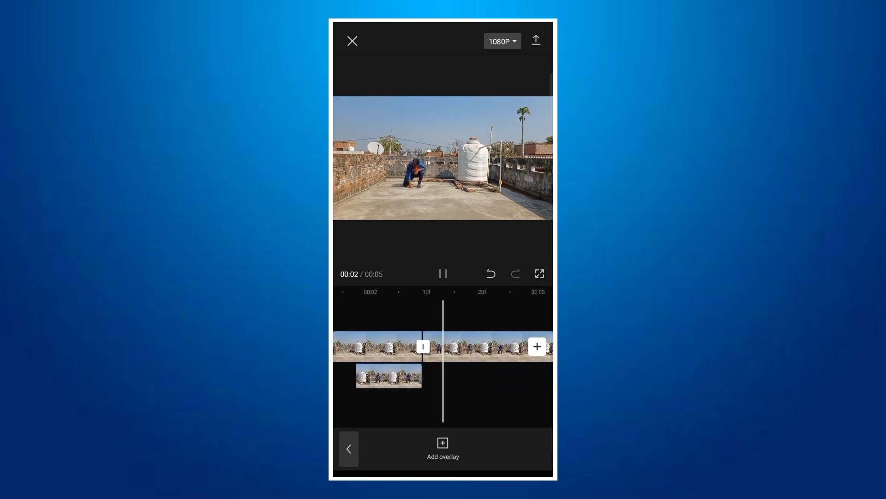
click(443, 273)
drag(351, 346, 545, 346)
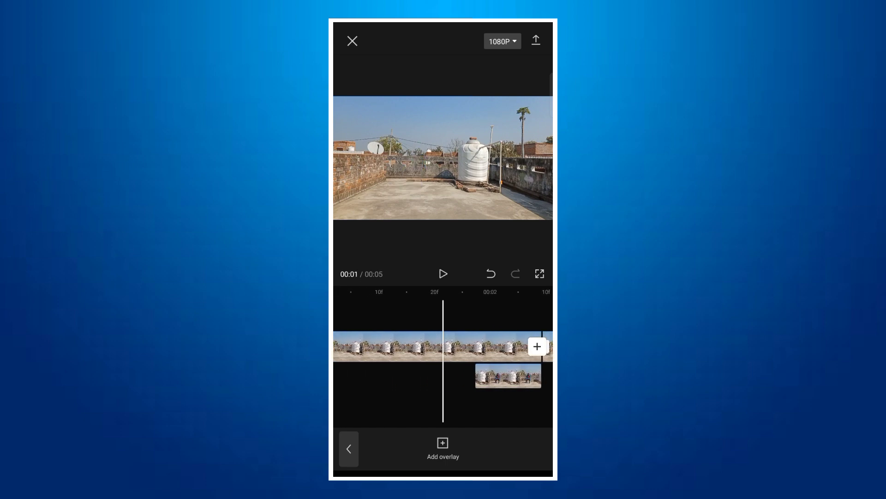
- Preview the stretch from 00:01 to 00:02 and bring up the overlay media picker
scroll(443, 356, down, 3)
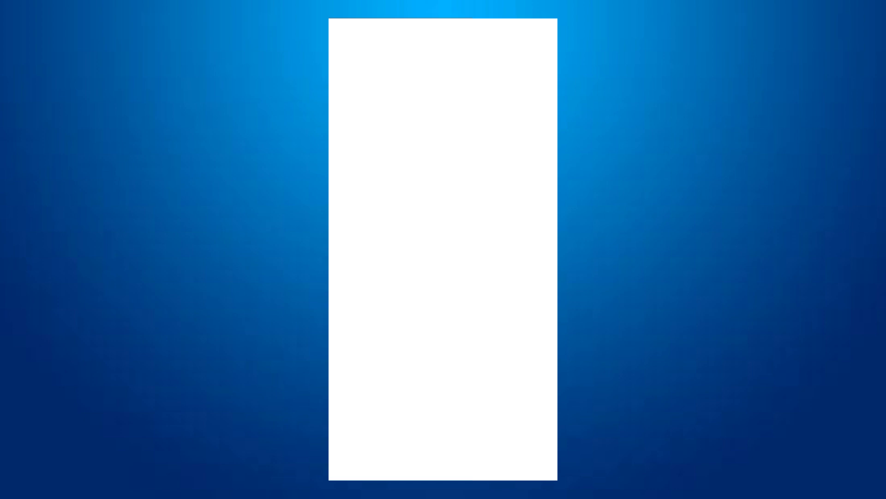
click(443, 274)
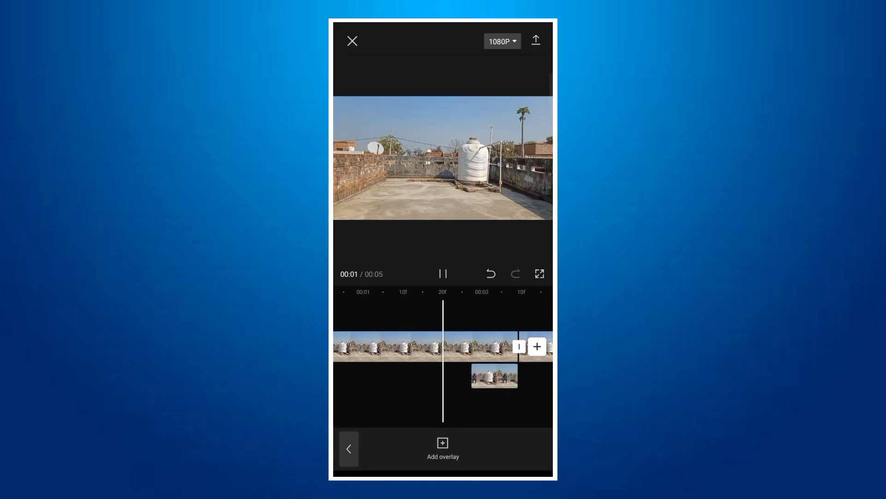
click(444, 273)
scroll(443, 360, left, 2)
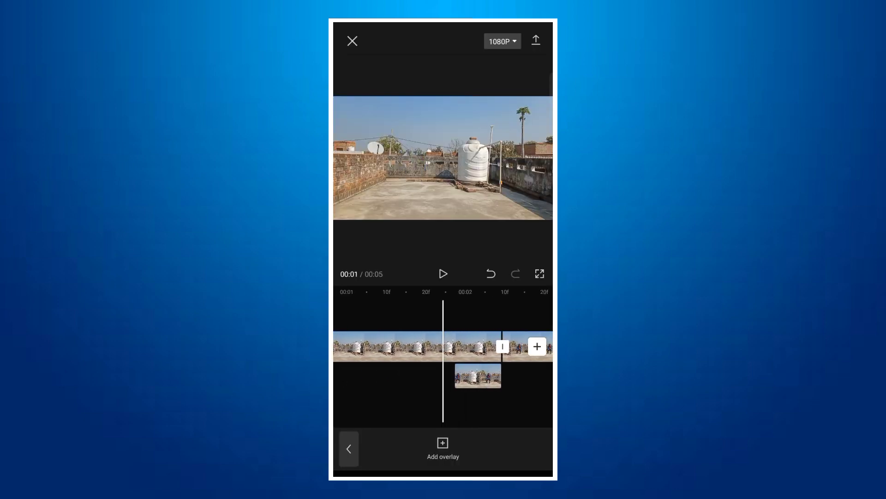
scroll(443, 360, right, 4)
scroll(443, 360, left, 1)
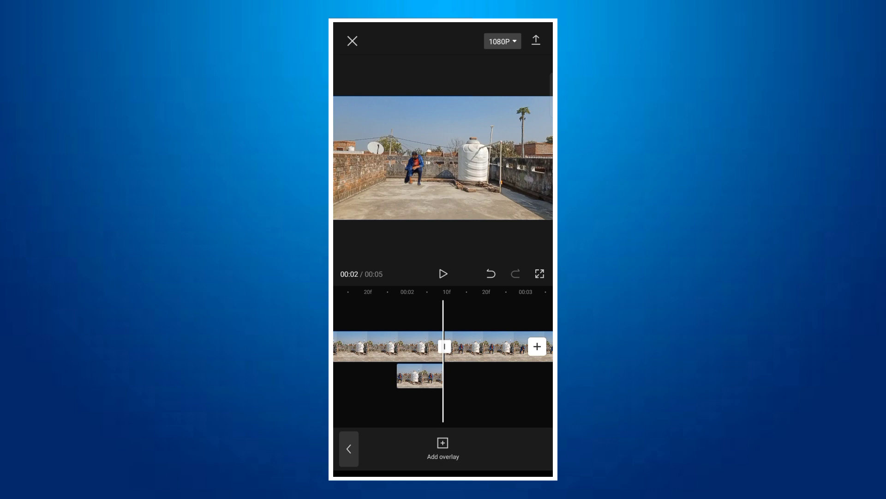
click(442, 447)
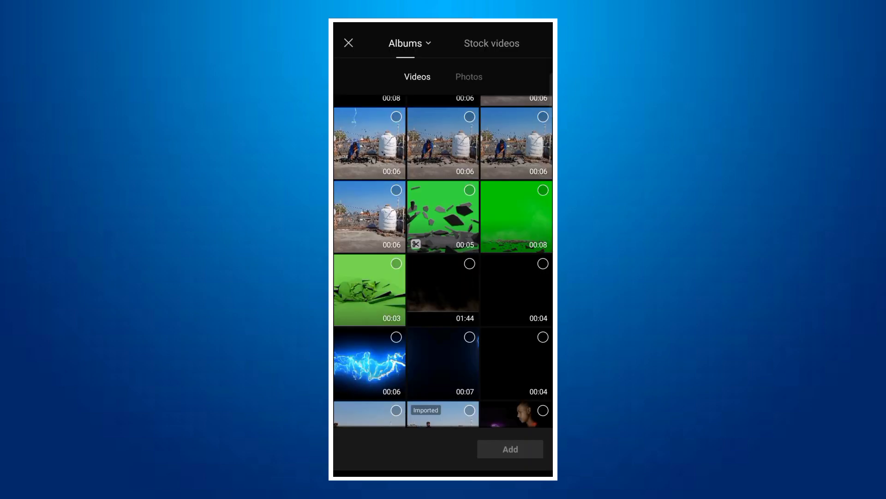
- Trim the start off the 8-second green-screen debris clip and add it as an overlay
click(516, 217)
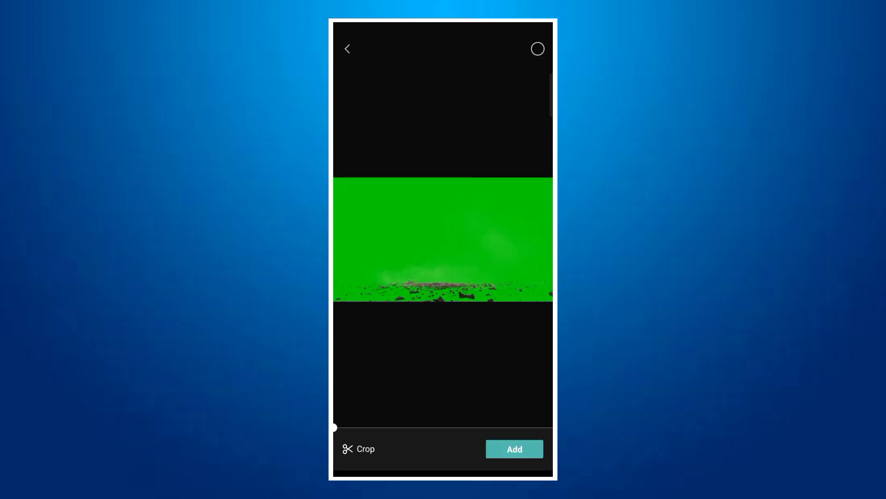
click(359, 449)
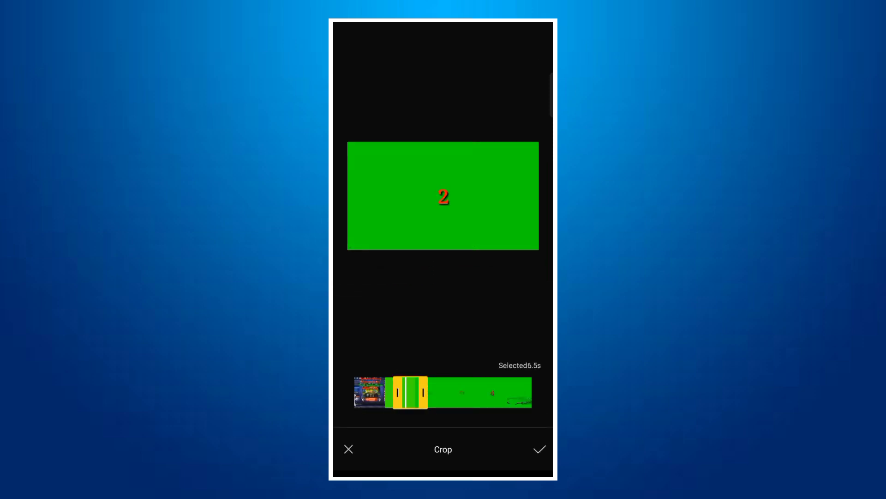
drag(398, 393, 404, 392)
click(540, 449)
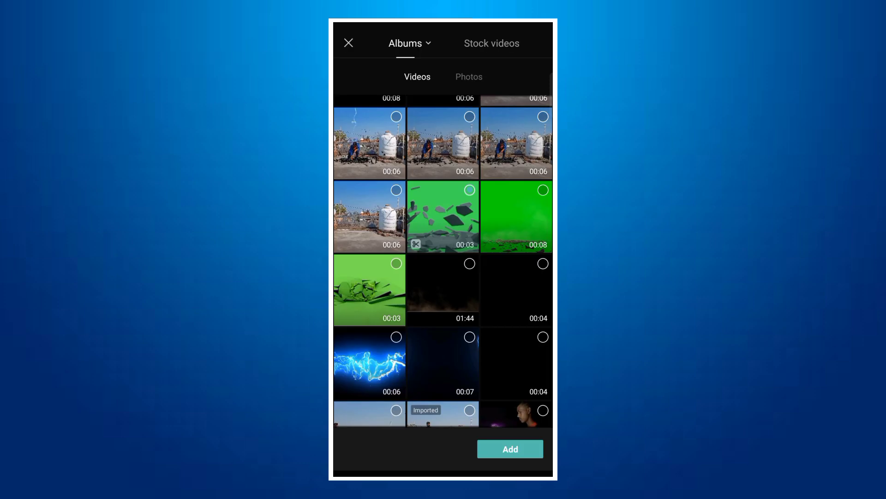
click(510, 449)
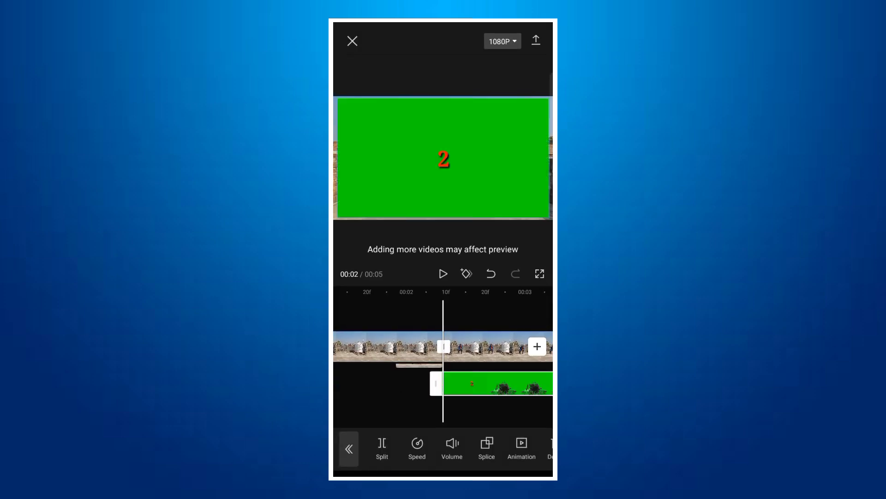
- Split off and delete the overlay's first 0.3 s, then snap its start to the main clip's cut
drag(484, 314, 455, 314)
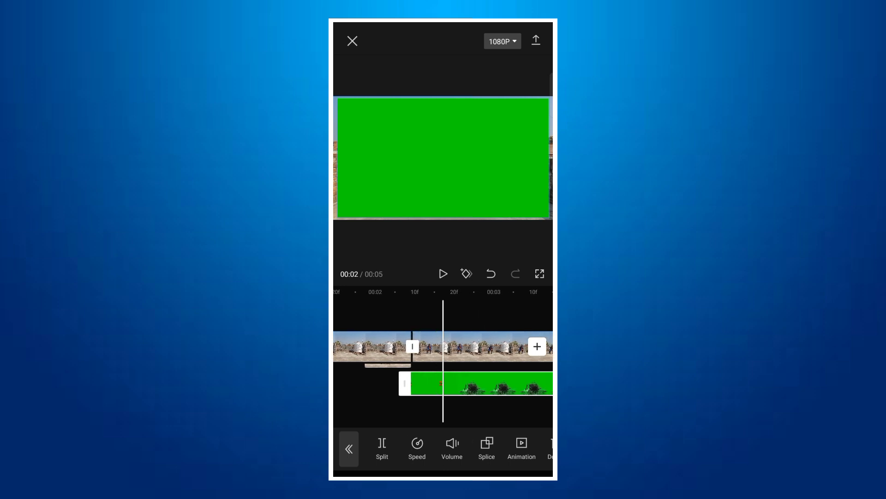
click(383, 446)
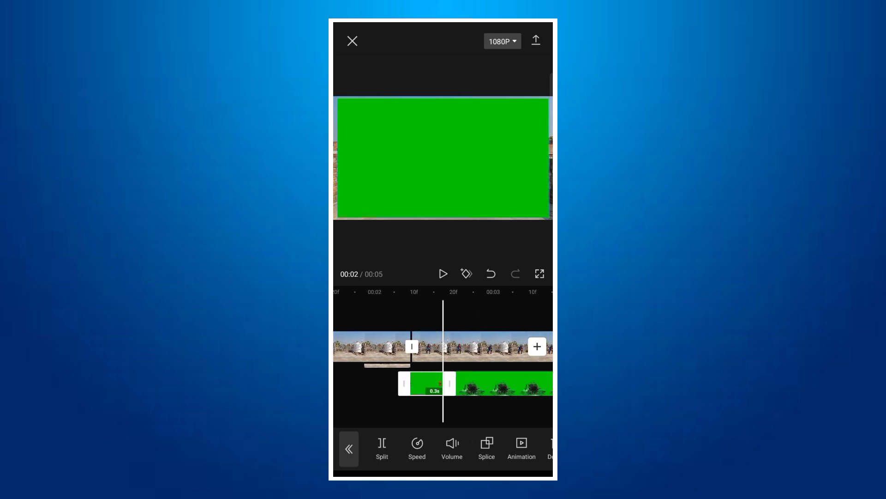
drag(508, 446, 481, 446)
click(527, 445)
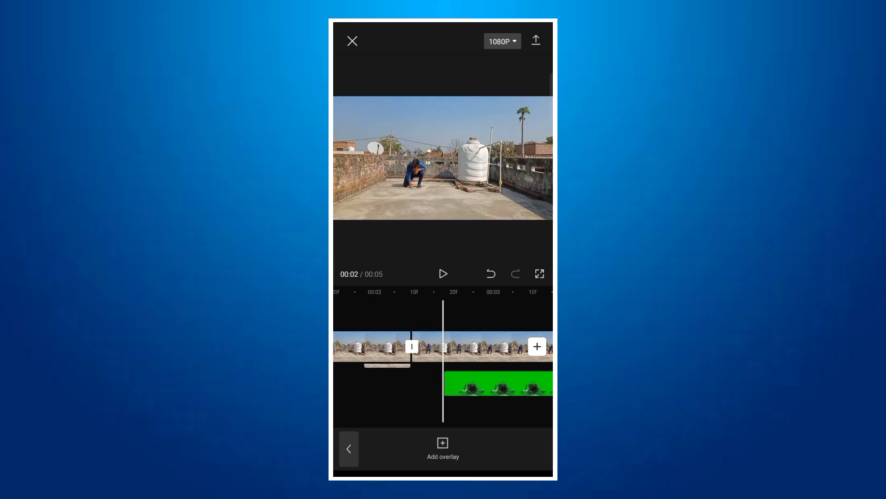
drag(499, 383, 467, 383)
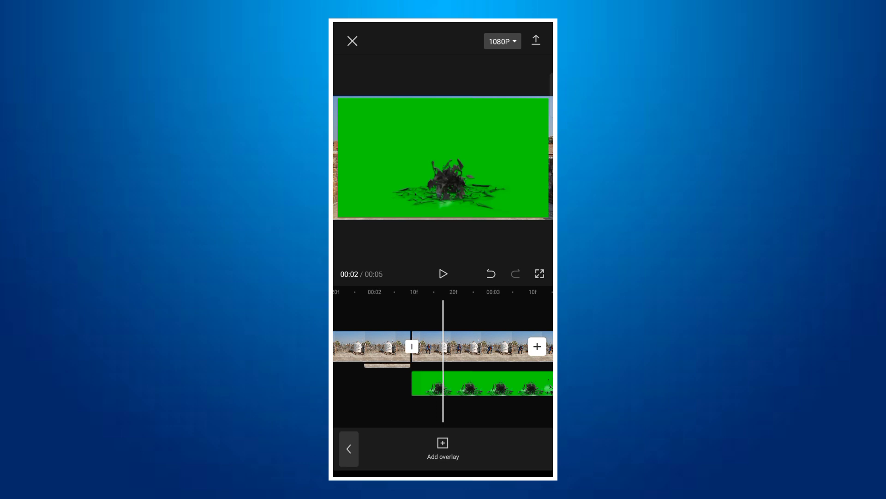
click(485, 384)
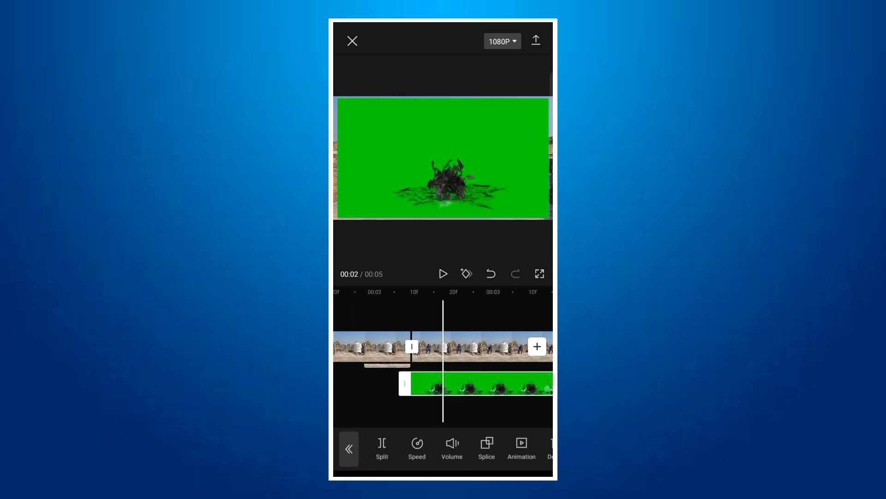
scroll(443, 448, right, 3)
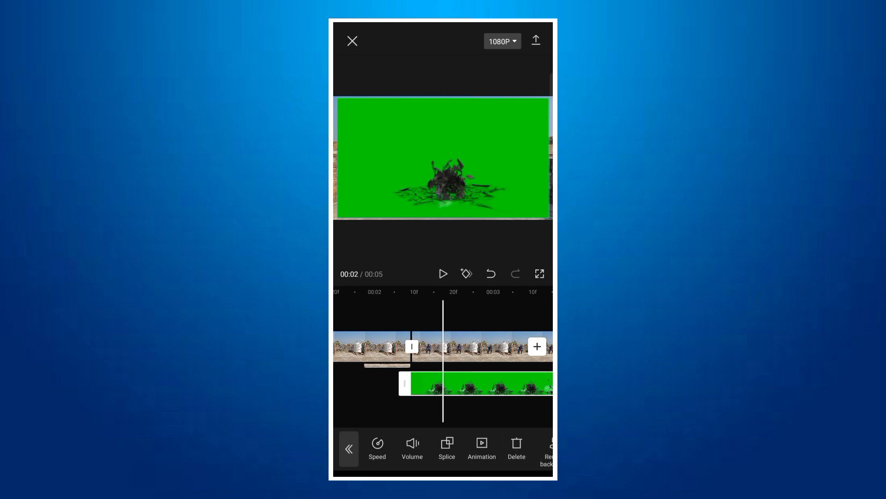
- Chroma-key the green from the debris overlay with Intensity 100 and Shadow 100
scroll(443, 448, right, 5)
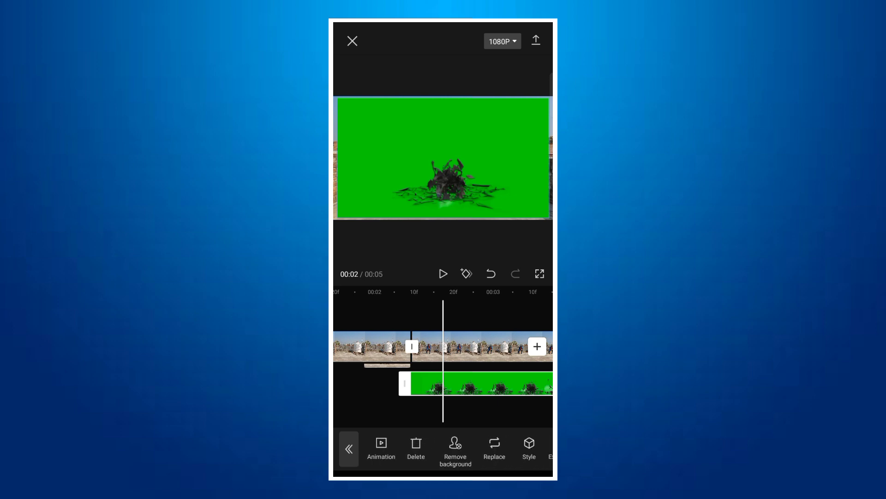
scroll(443, 448, right, 5)
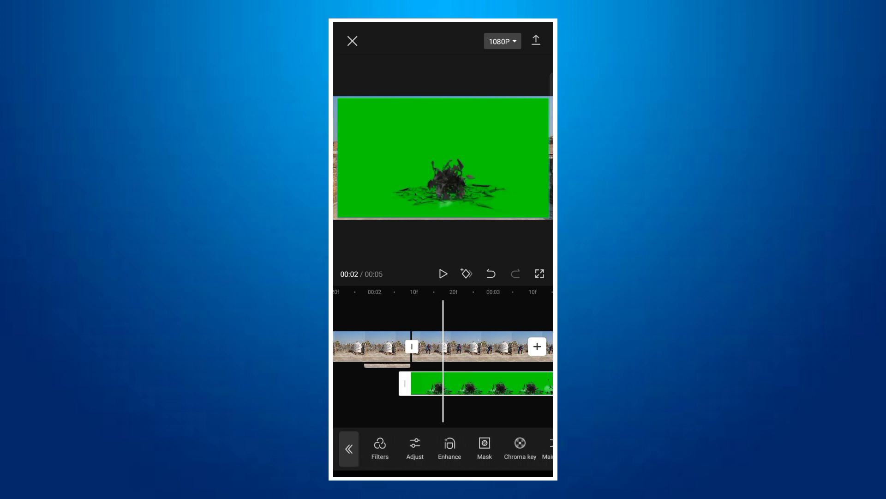
click(454, 447)
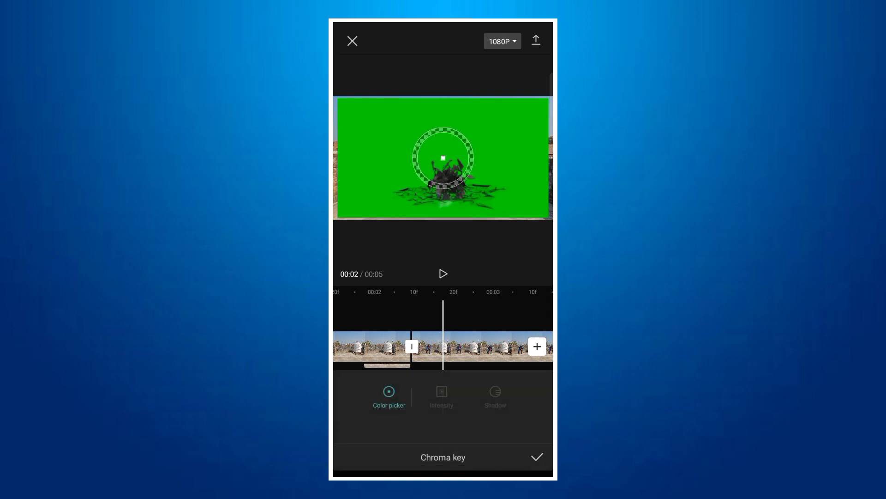
mouse_move(444, 157)
mouse_down()
mouse_move(491, 138)
mouse_move(484, 142)
mouse_up()
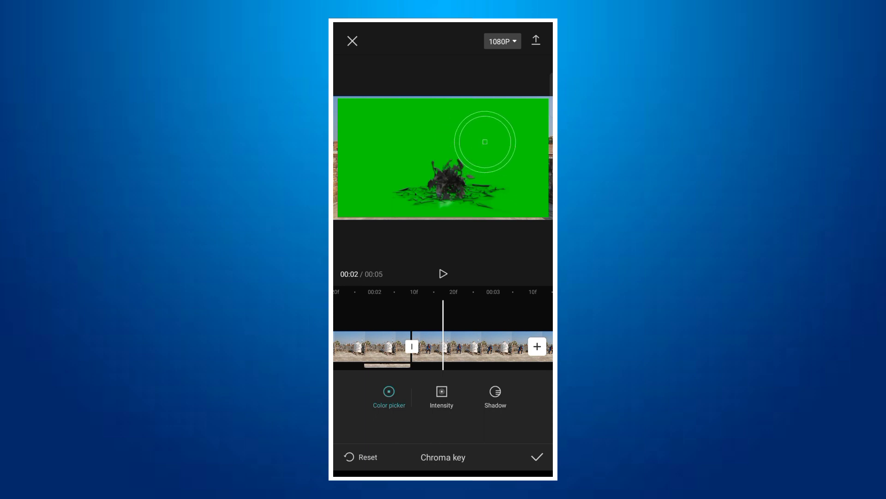
click(442, 395)
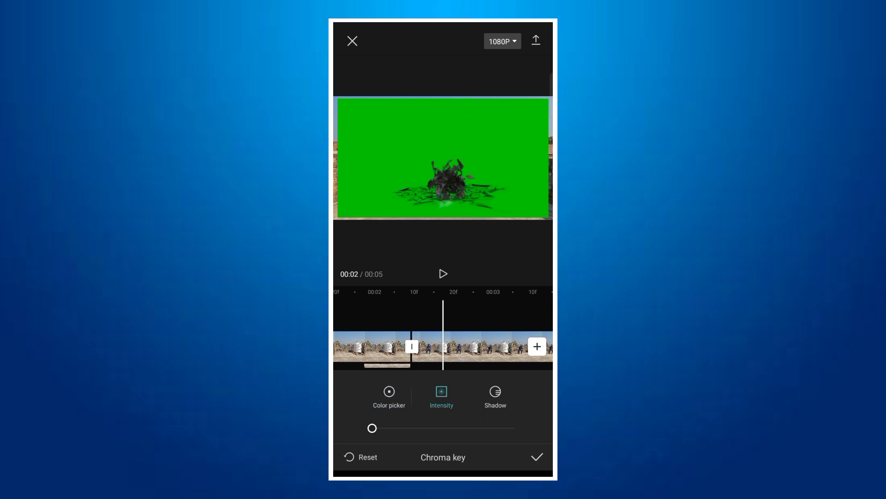
drag(372, 428, 514, 428)
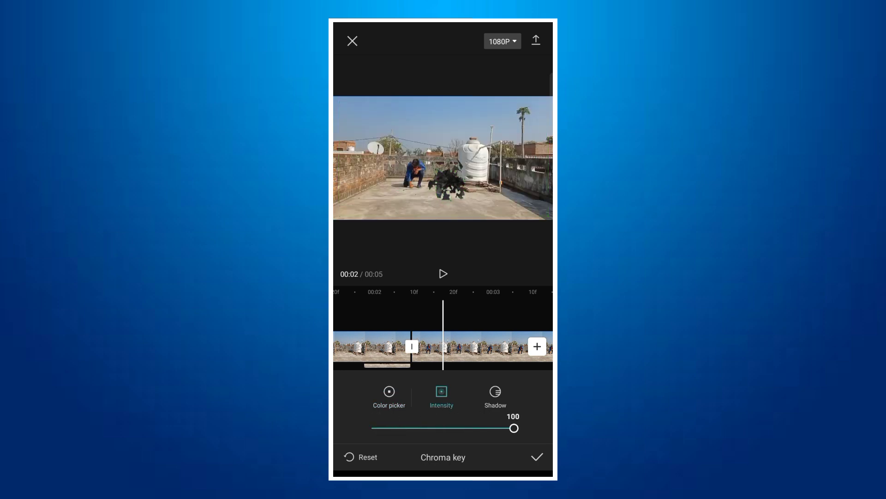
click(495, 394)
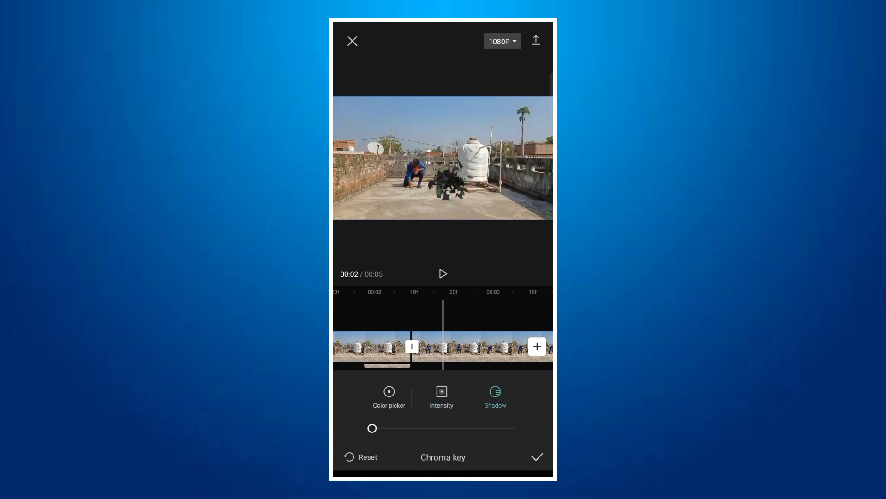
drag(372, 428, 514, 428)
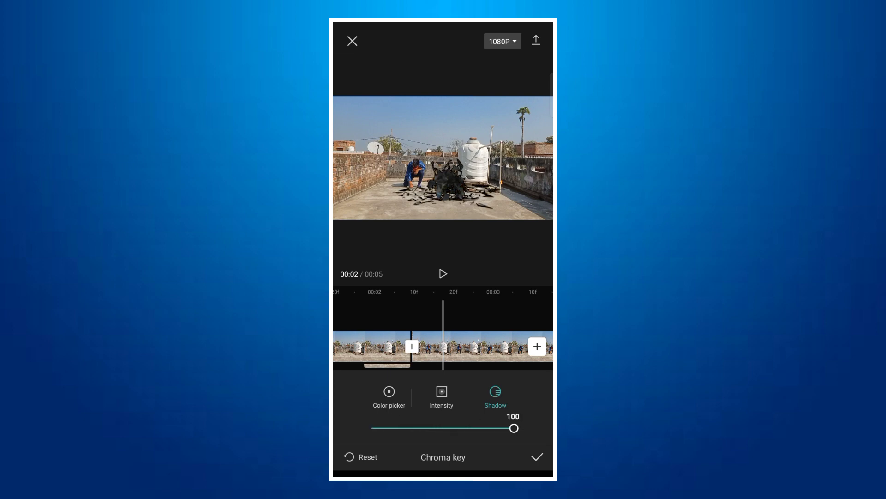
click(537, 457)
- Re-pick the chroma key colour from the green near the frame's bottom edge
mouse_move(480, 383)
mouse_down()
mouse_move(414, 383)
mouse_move(443, 383)
mouse_up()
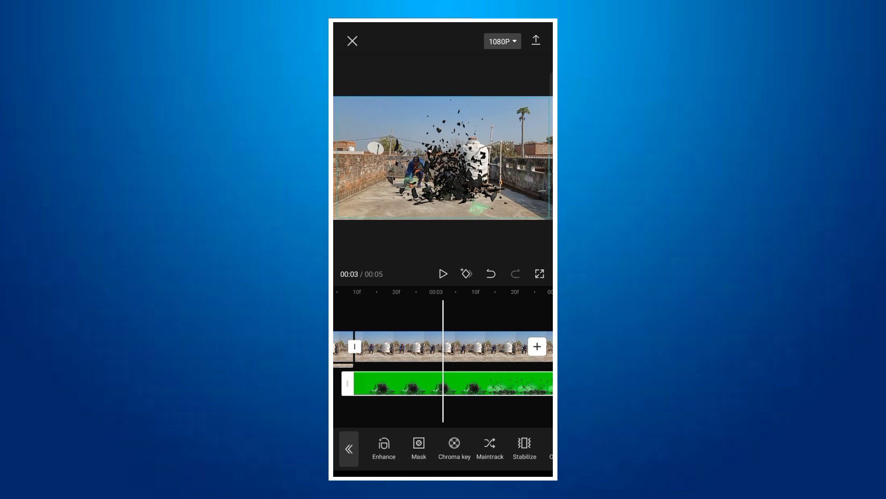
click(454, 448)
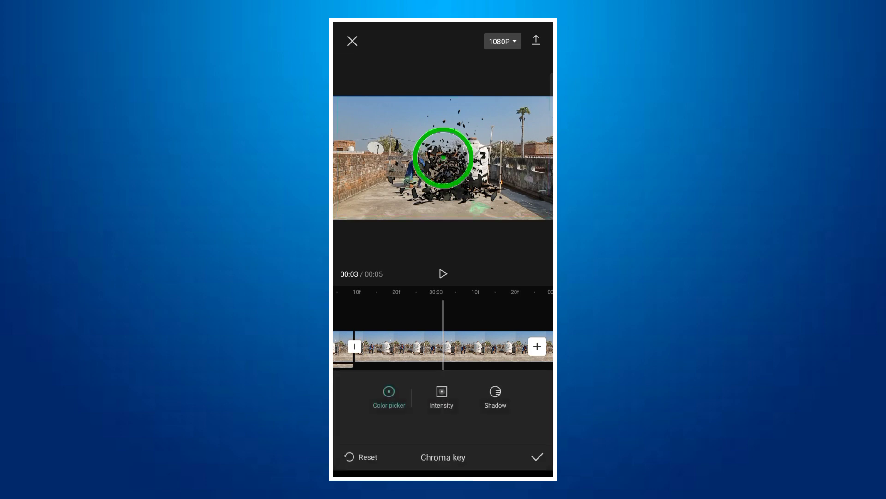
mouse_move(443, 158)
mouse_down()
mouse_move(431, 179)
mouse_move(440, 214)
mouse_up()
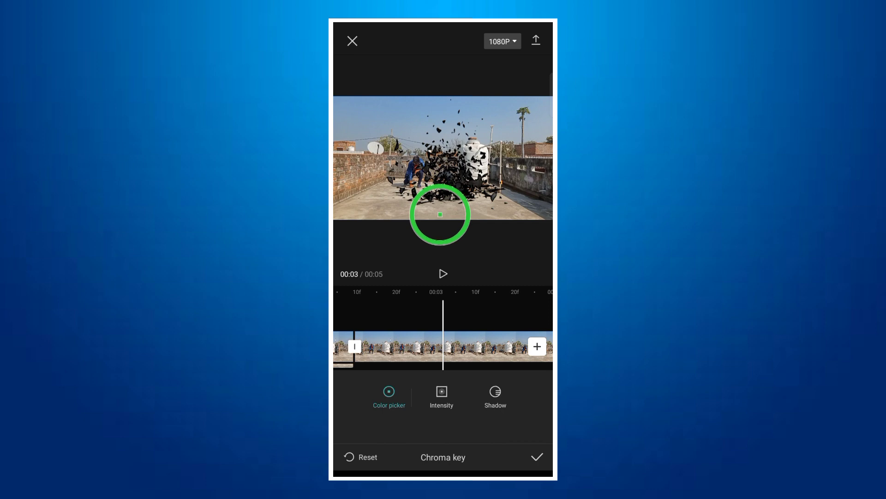
click(537, 456)
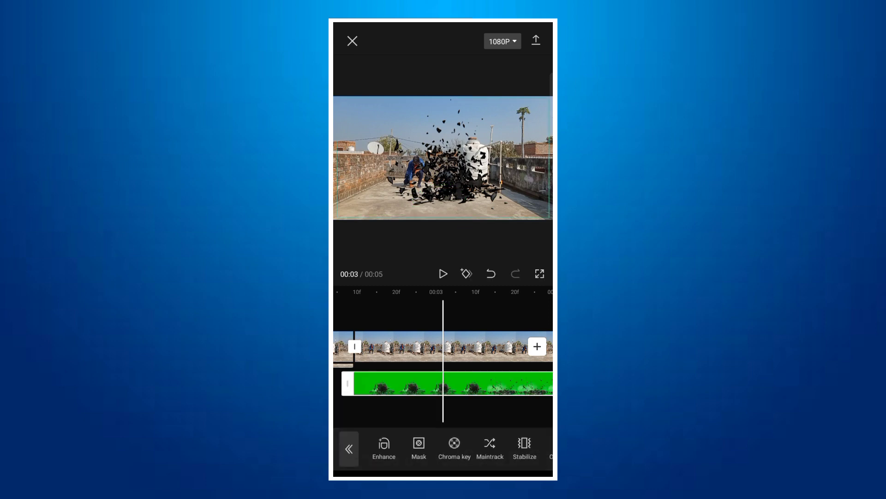
- Shrink the debris overlay and place it left and down over the crouching dancer
scroll(443, 157, down, 5)
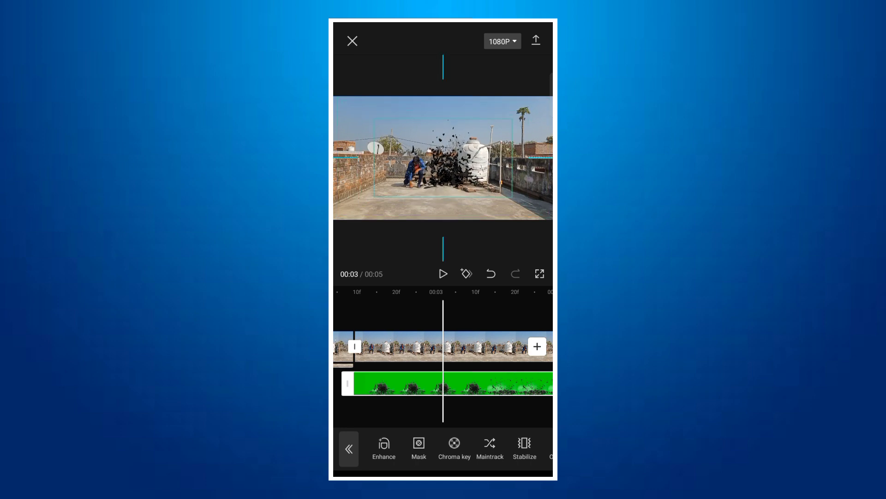
drag(443, 157, 414, 169)
scroll(410, 166, down, 2)
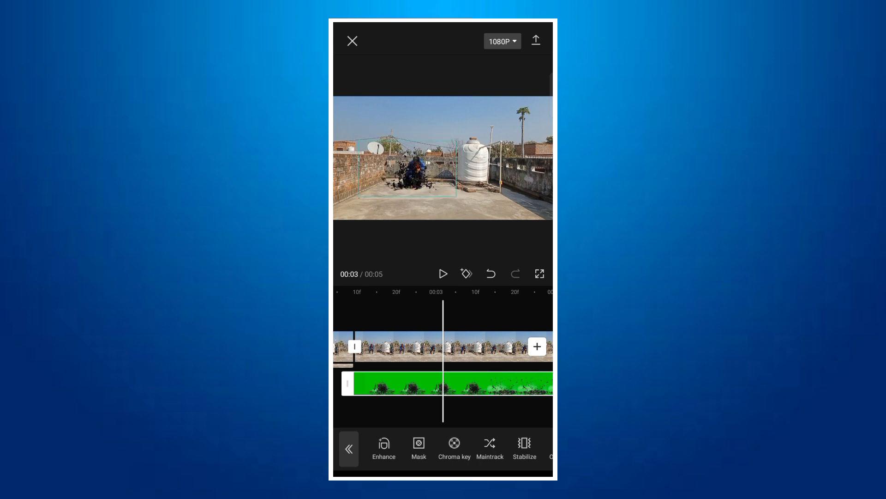
drag(414, 169, 411, 164)
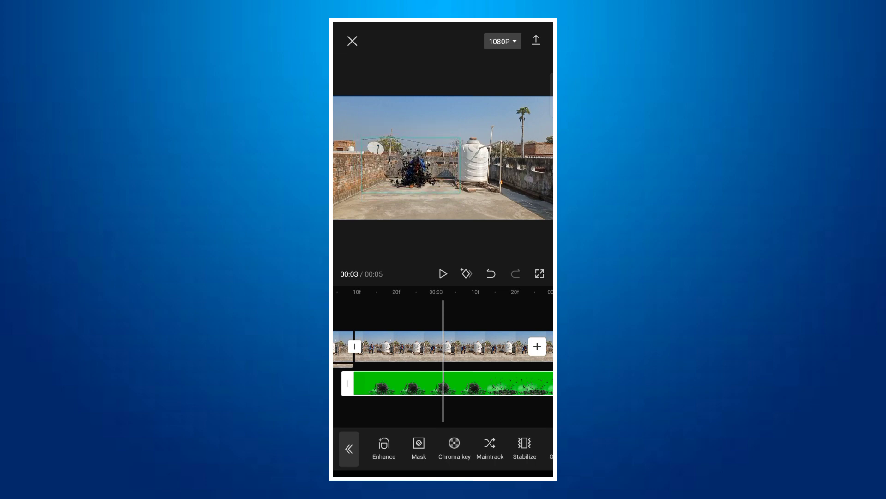
click(443, 318)
drag(415, 318, 482, 318)
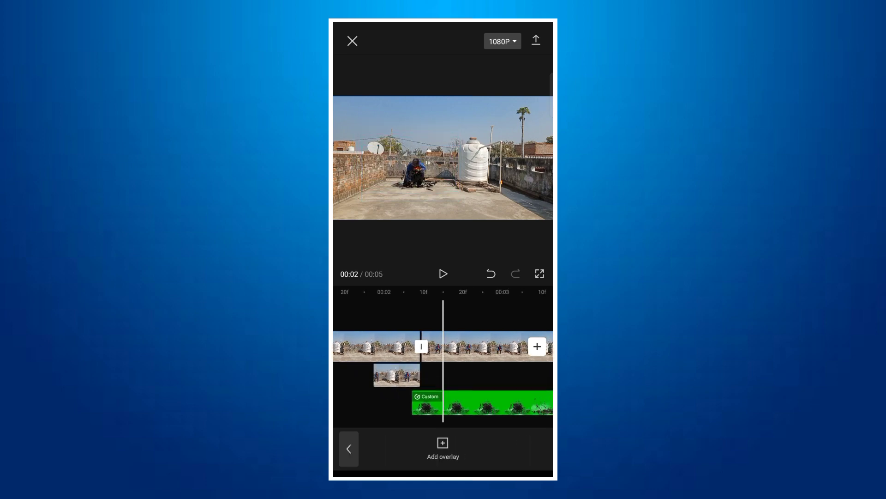
- Add the blue lightning video from the device library as a third overlay track
drag(397, 375, 420, 374)
click(484, 314)
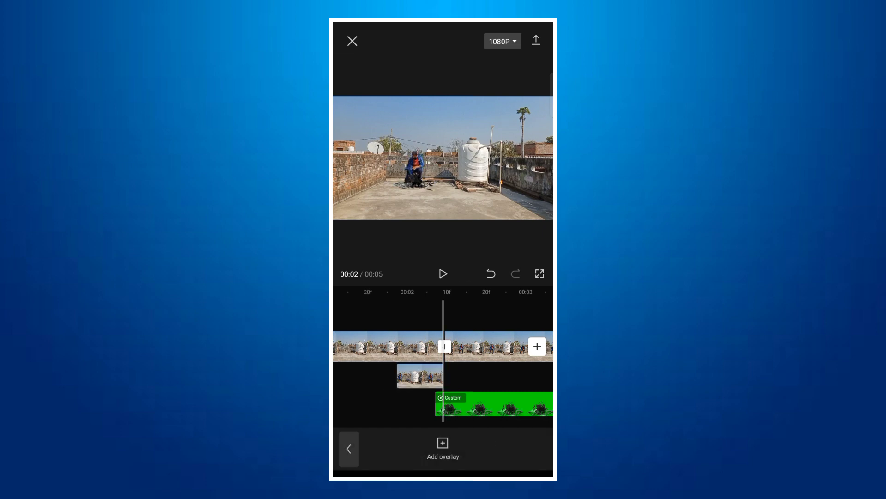
click(442, 447)
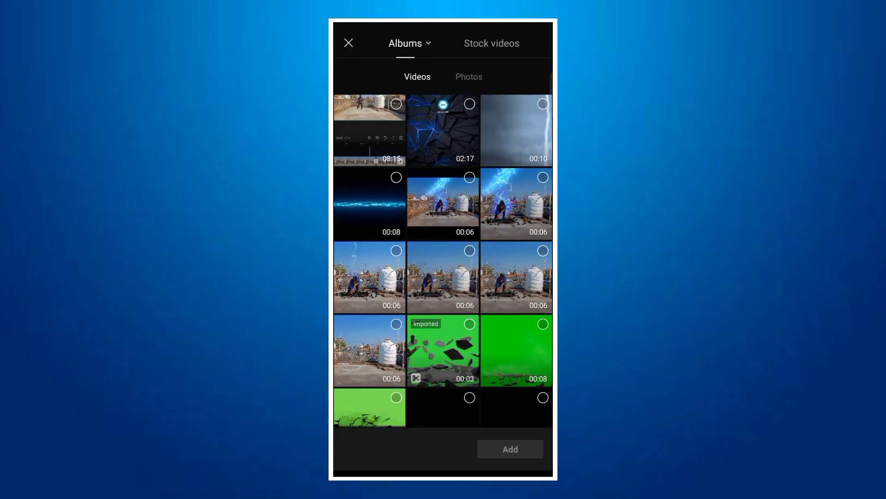
scroll(443, 261, down, 5)
click(443, 342)
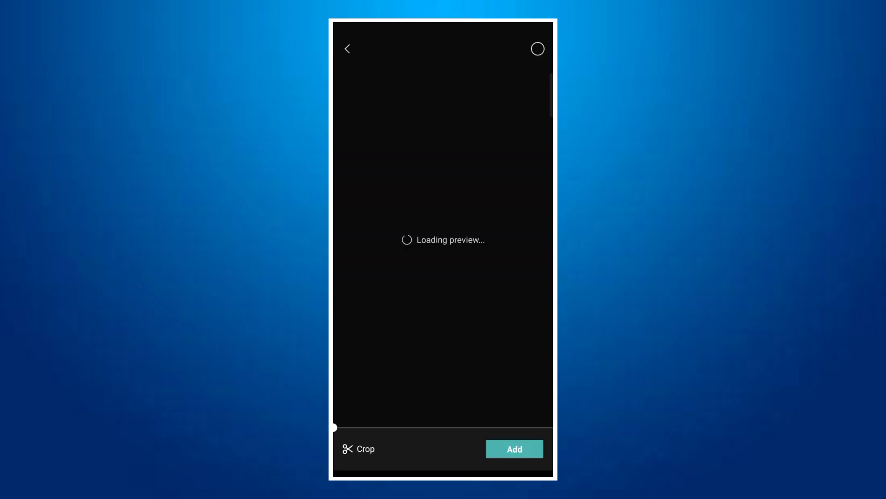
click(514, 448)
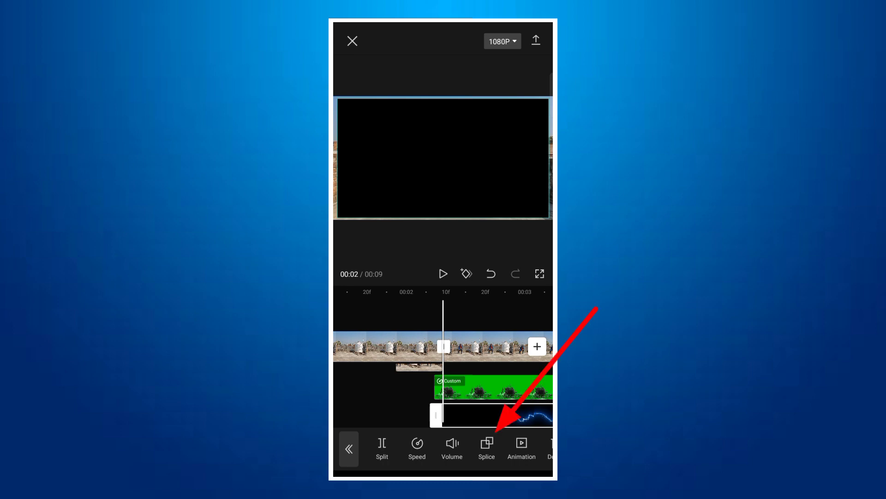
- Set the lightning overlay's blend mode to Lighten and confirm it
click(487, 447)
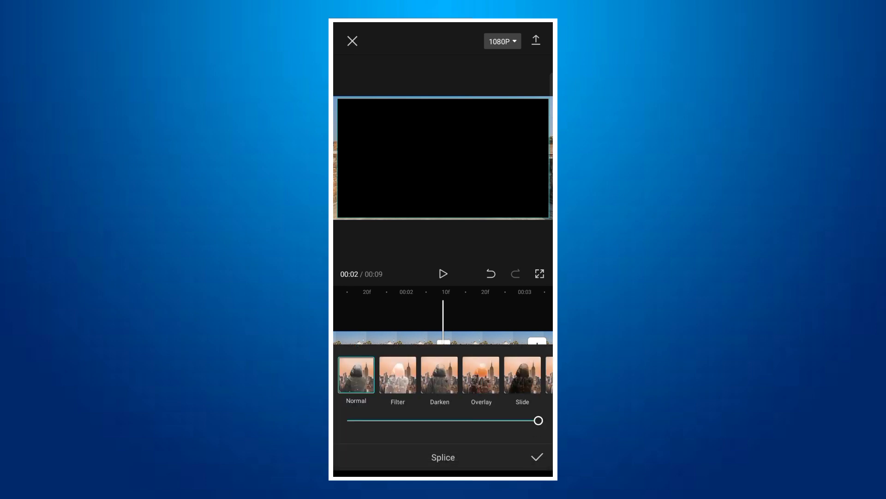
scroll(443, 374, right, 3)
click(499, 374)
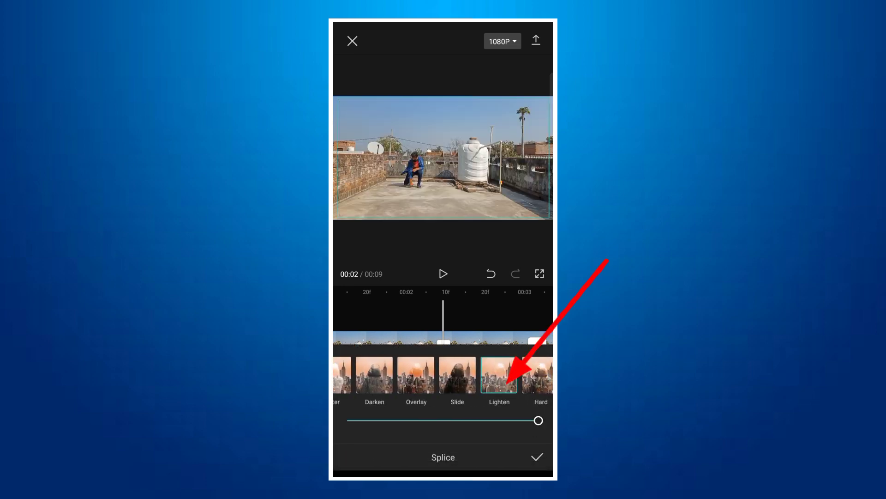
click(536, 457)
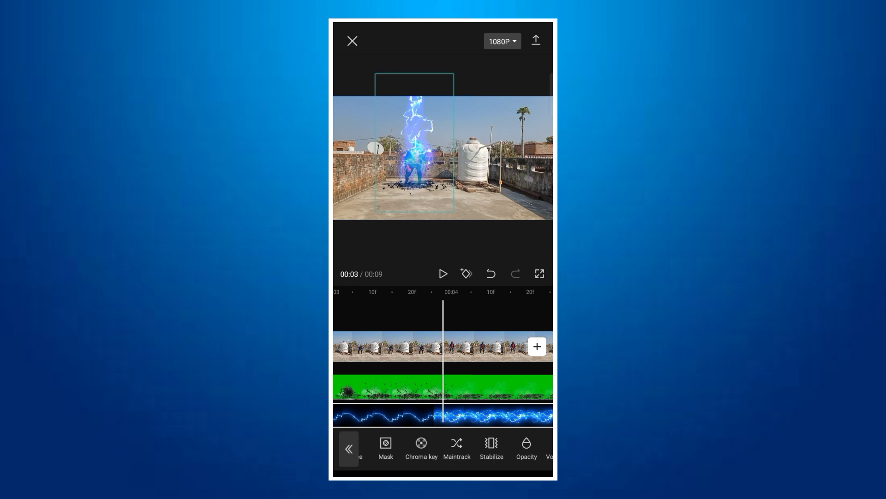
- Duplicate the main rooftop dance clip with Copy
click(349, 448)
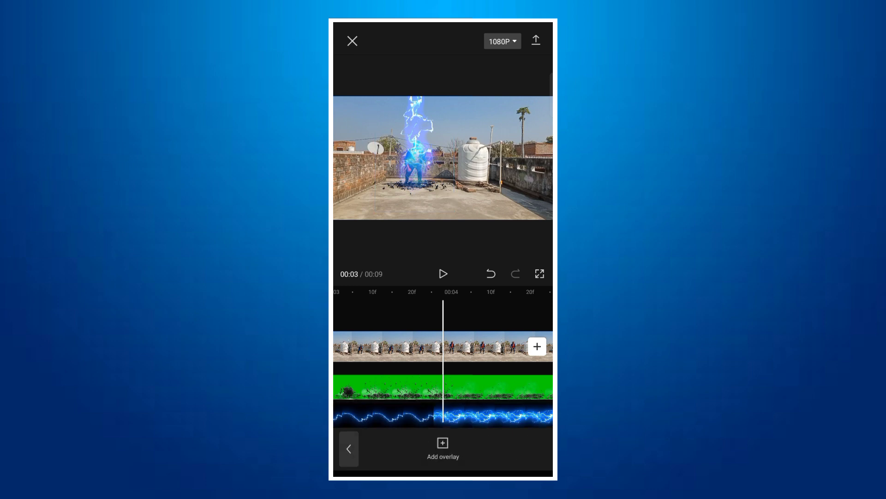
click(393, 346)
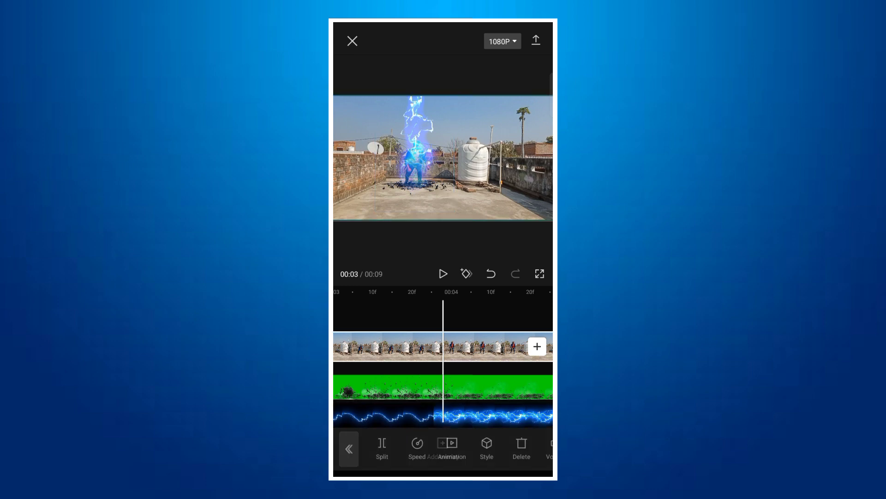
drag(531, 448, 369, 448)
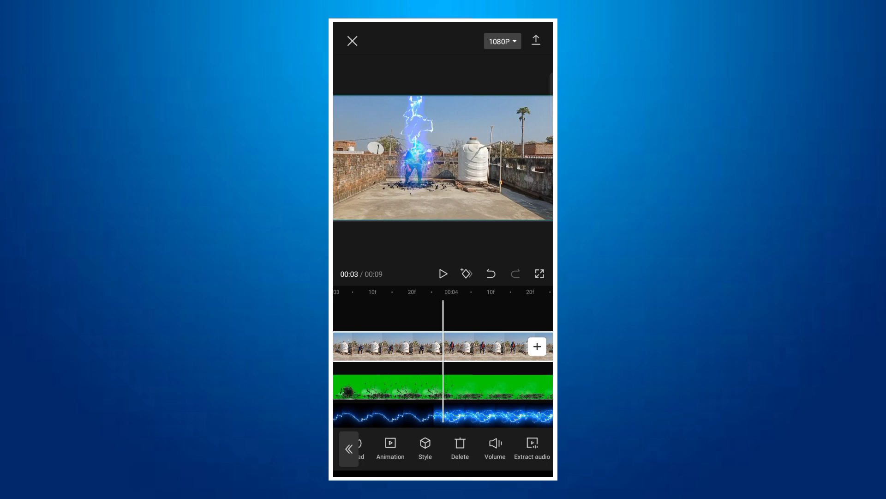
drag(513, 448, 392, 448)
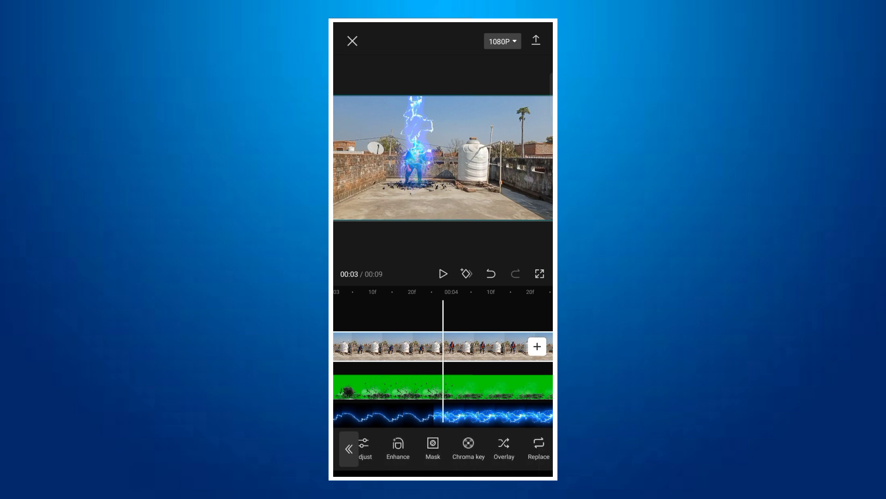
drag(507, 448, 411, 448)
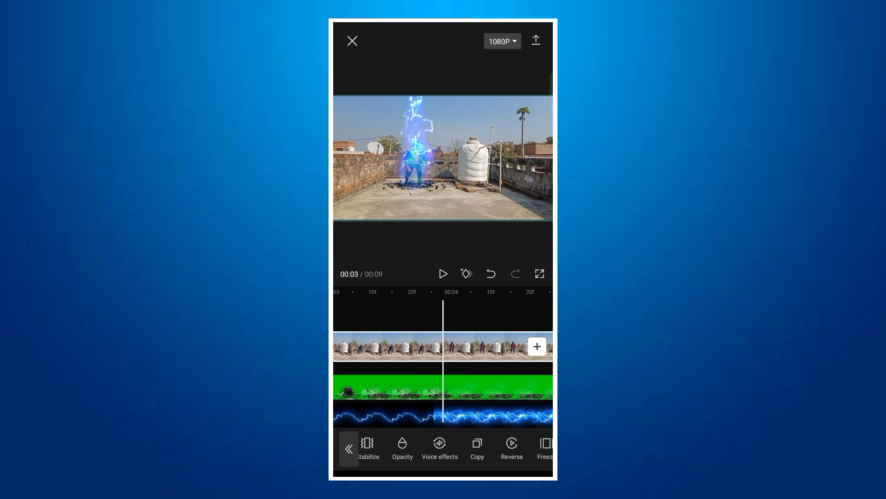
drag(484, 448, 448, 448)
drag(531, 313, 351, 314)
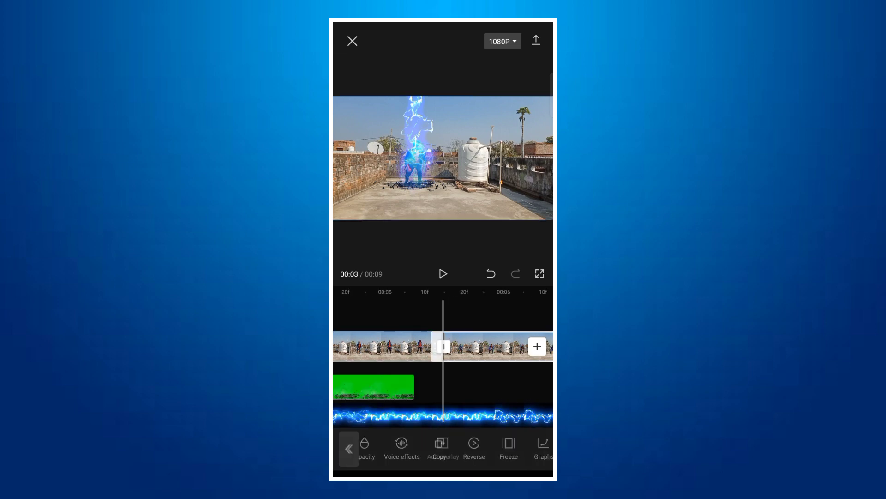
- Move the duplicated rooftop clip onto its own overlay track
click(485, 346)
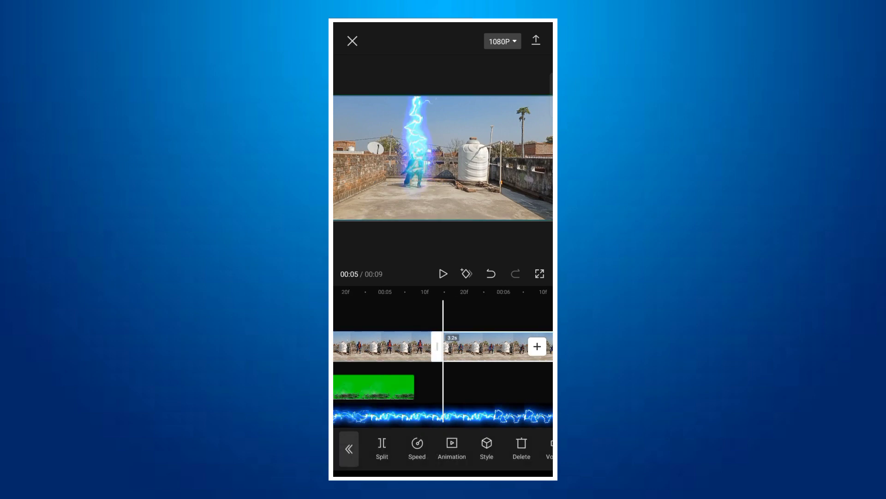
drag(517, 448, 351, 448)
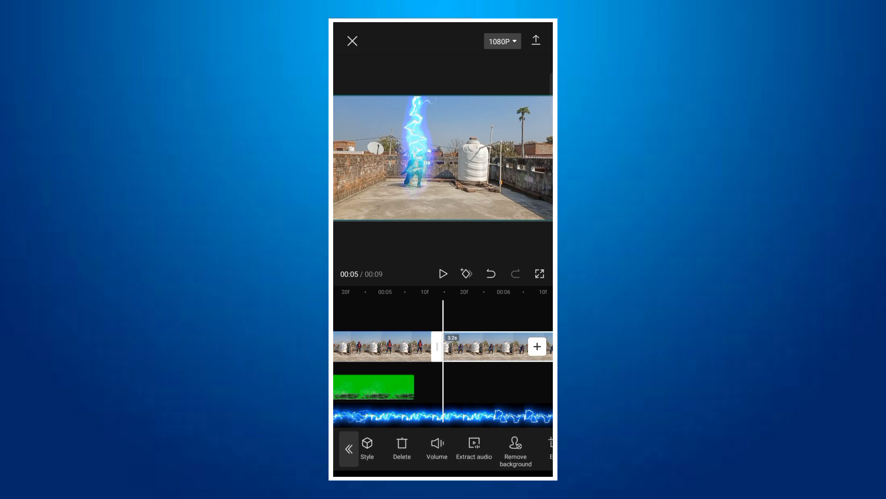
drag(507, 448, 442, 447)
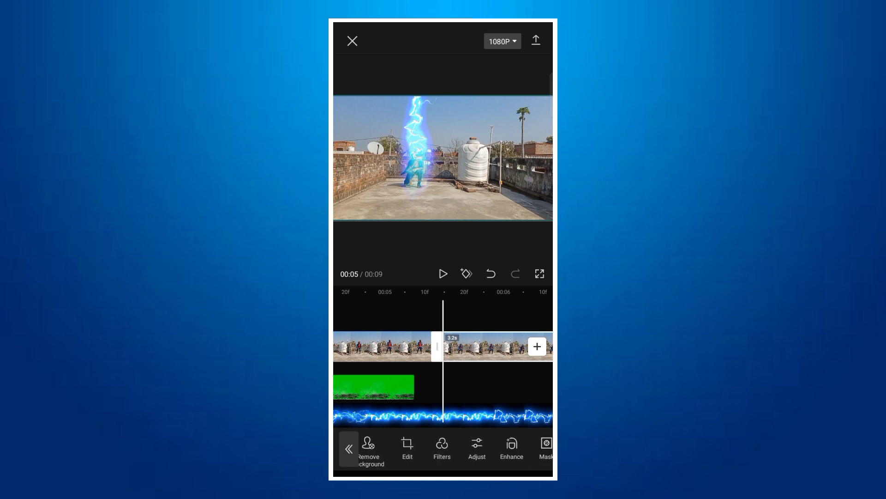
drag(508, 447, 351, 447)
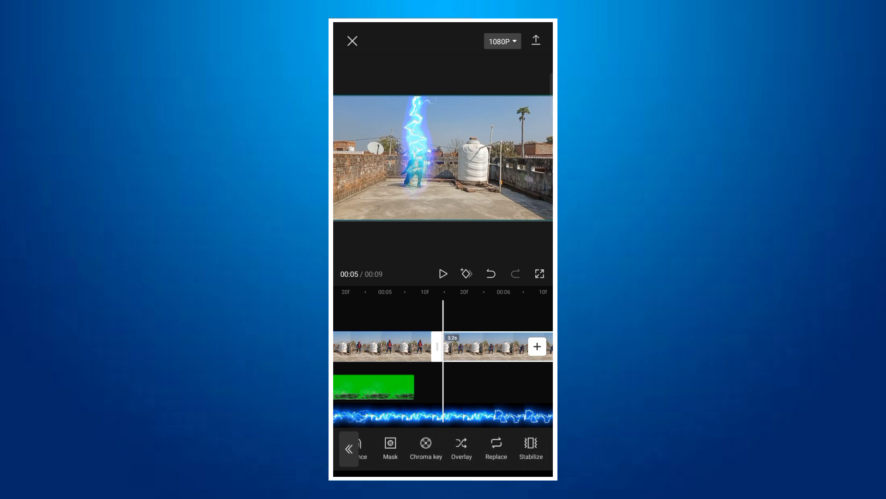
click(461, 445)
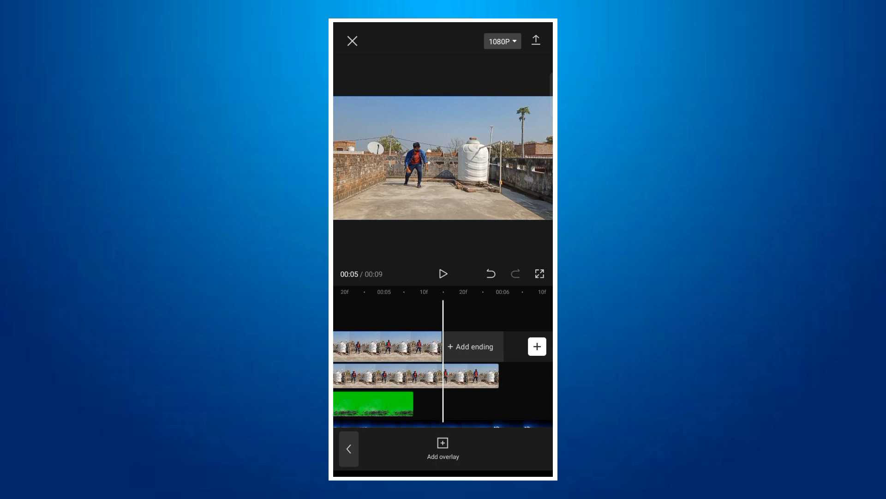
- Apply Remove background to the overlaid dancer copy and let processing finish
drag(471, 375, 442, 374)
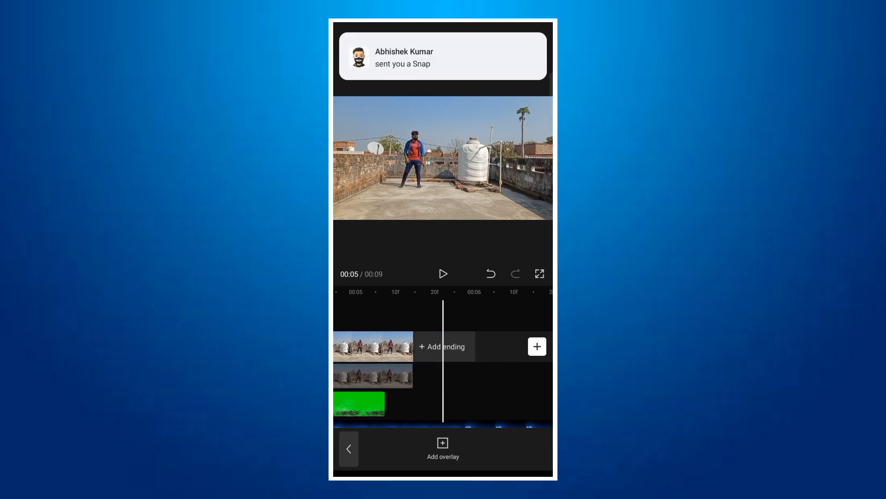
scroll(443, 360, left, 2)
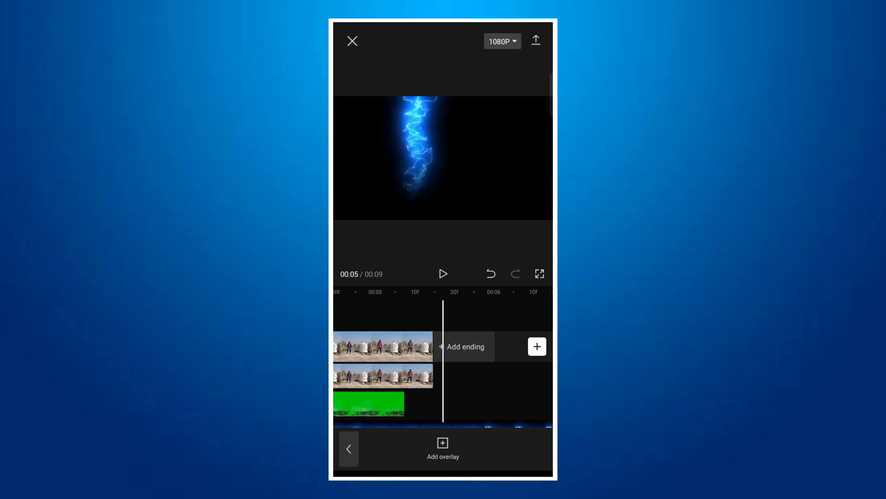
scroll(443, 360, left, 10)
click(490, 374)
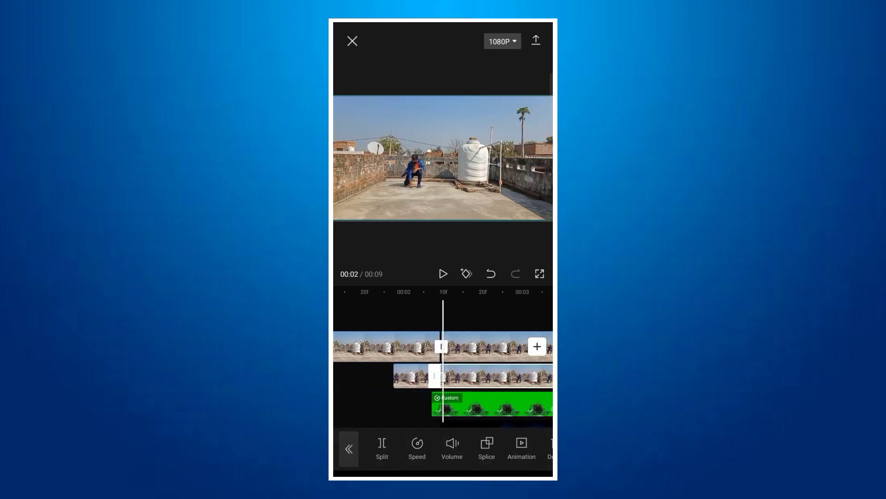
scroll(443, 360, right, 3)
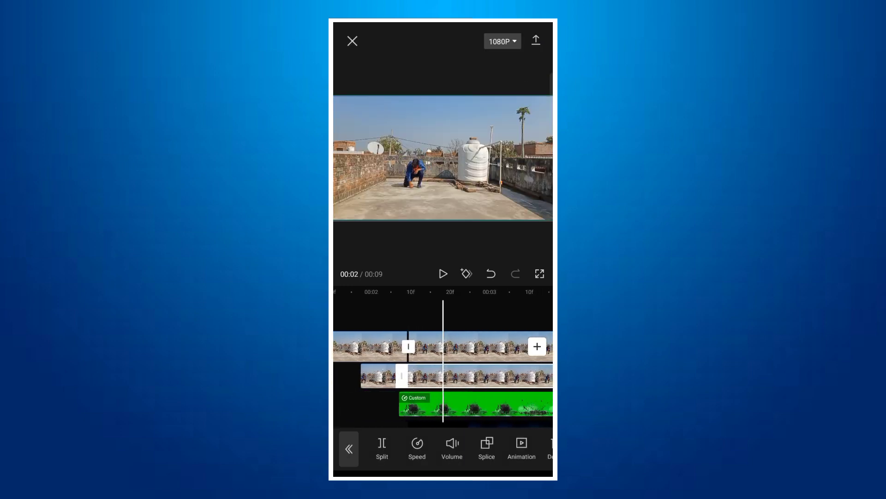
drag(508, 448, 430, 448)
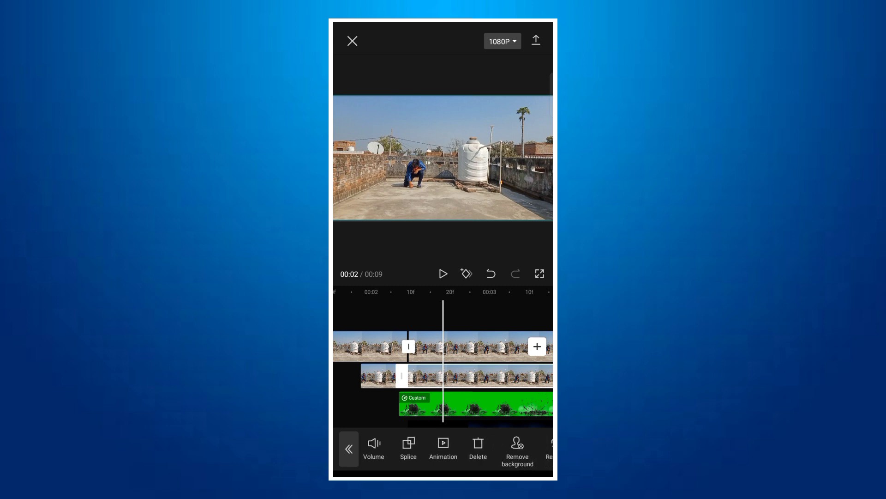
click(518, 450)
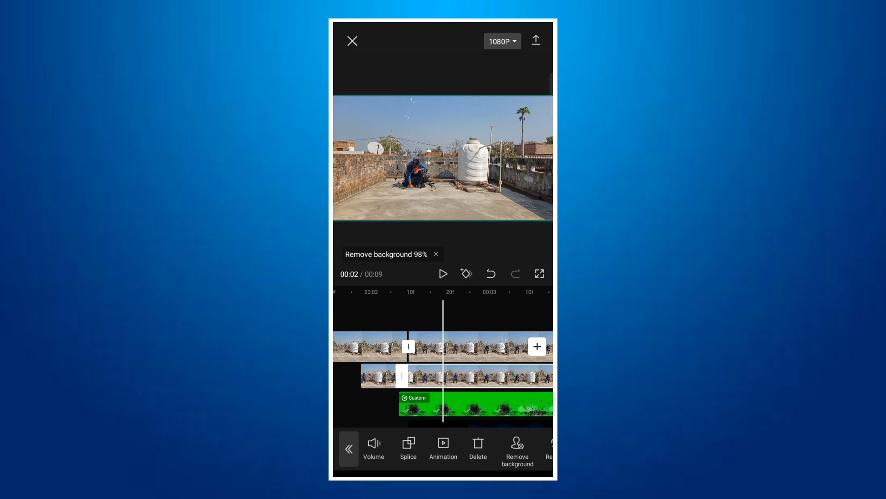
scroll(443, 374, right, 5)
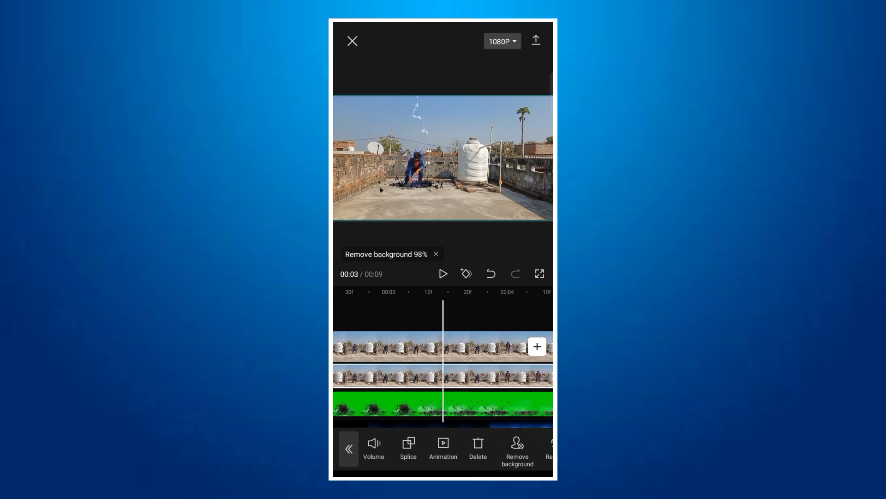
scroll(443, 373, right, 3)
scroll(443, 374, right, 3)
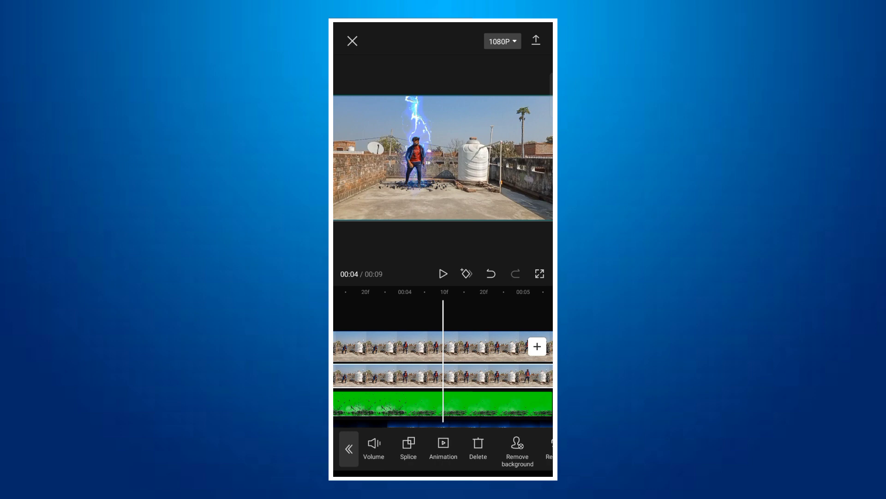
- Return the timeline to 00:00 and play the 9-second edit in full-screen preview
click(349, 448)
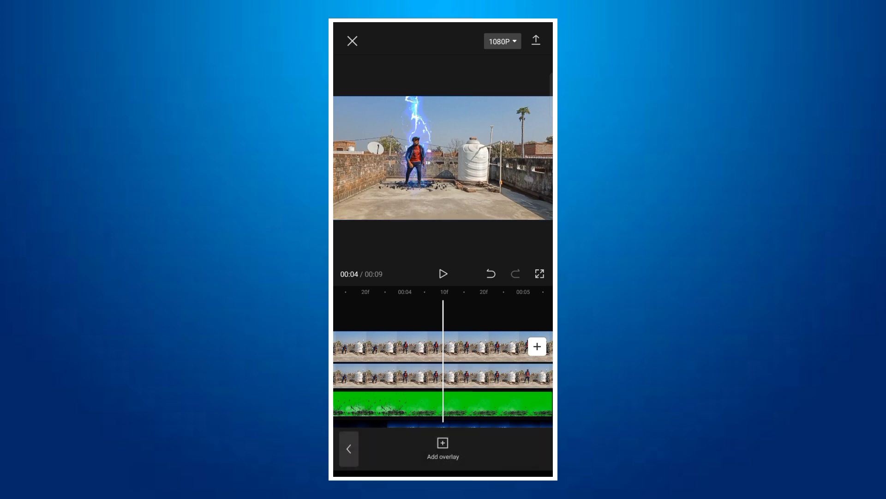
scroll(443, 360, left, 10)
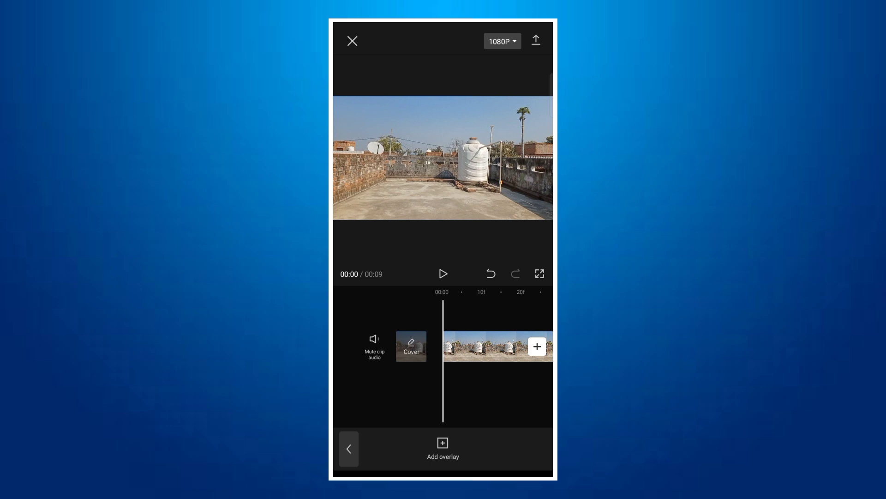
click(540, 274)
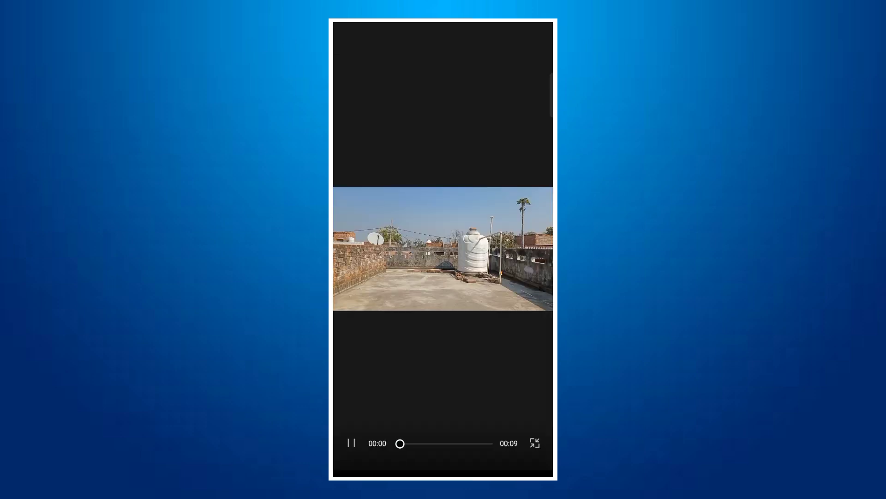